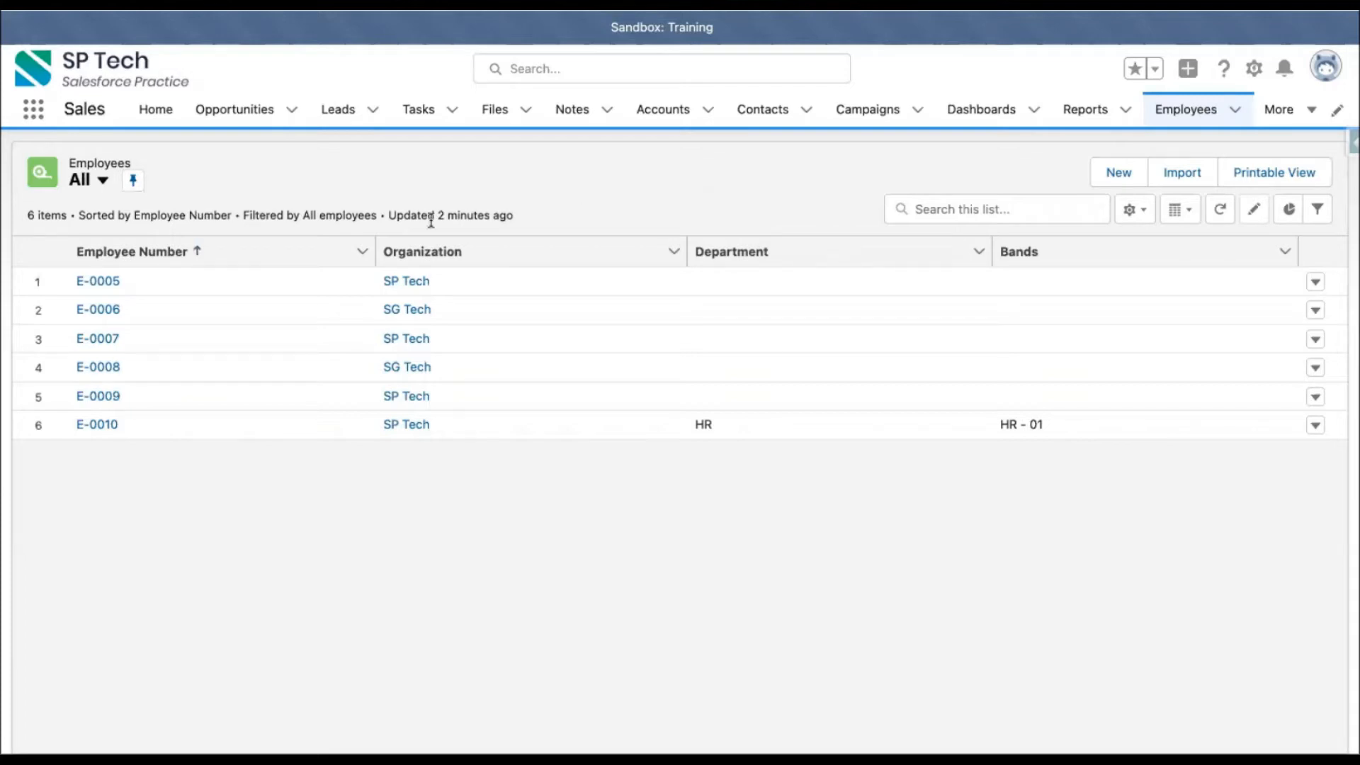
# Open employee record E-0005 from the Employees list and review its details.
pyautogui.click(99, 282)
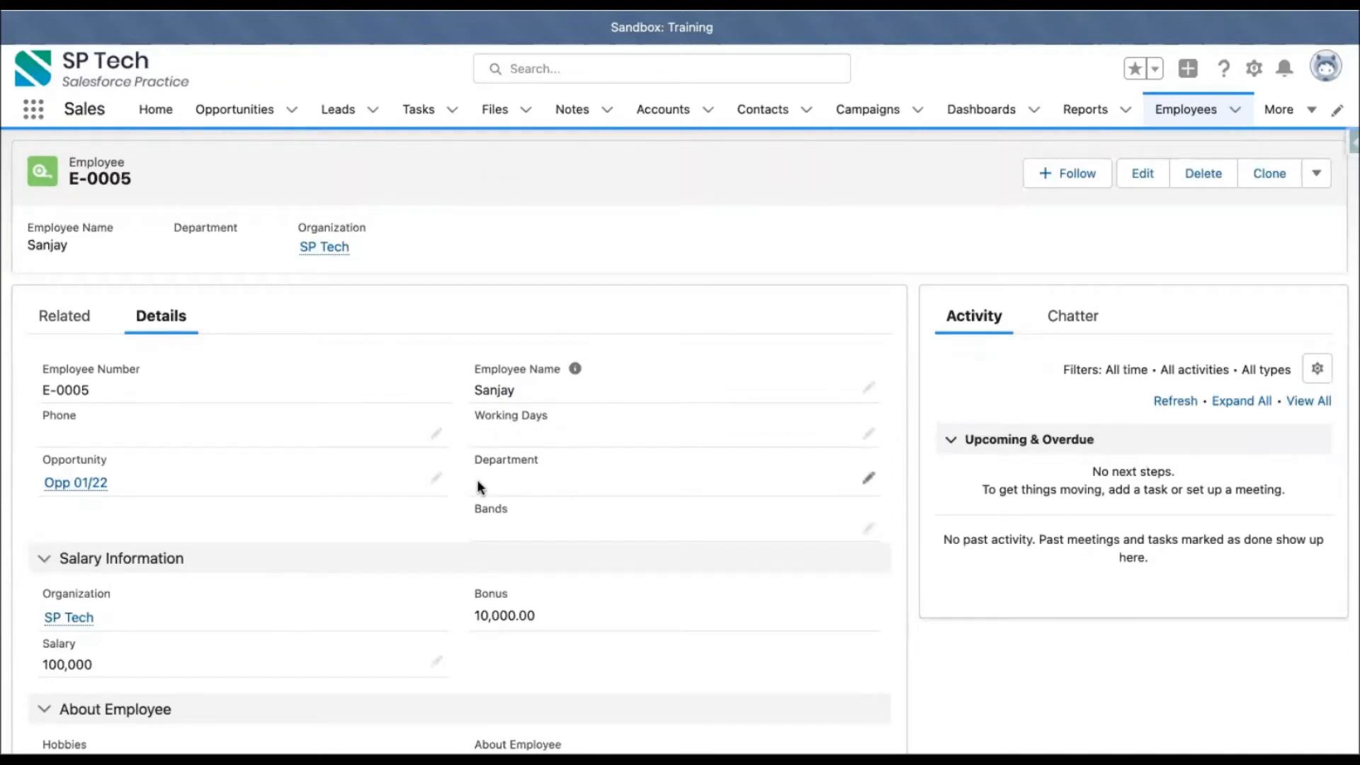
pyautogui.scroll(-1, 479, 488)
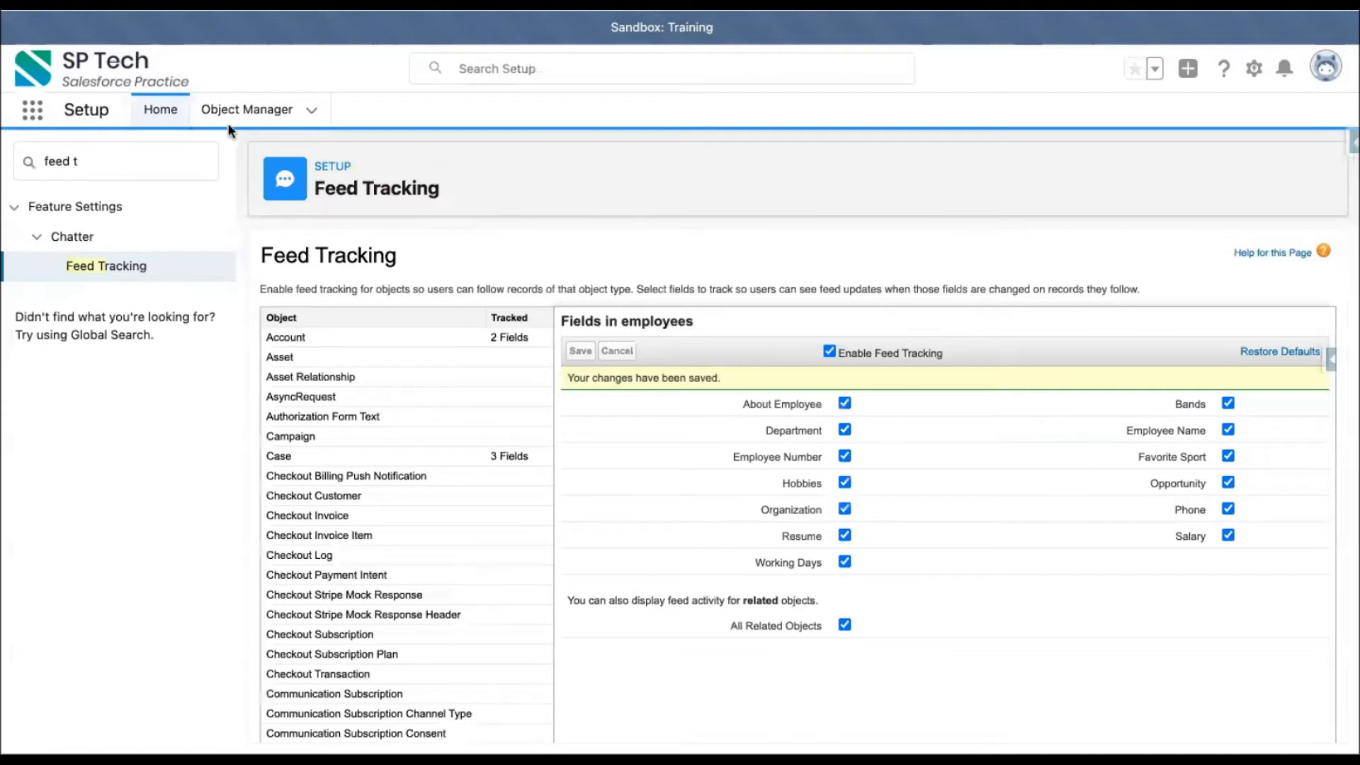
# Find the Employee object in Object Manager and open its Employee Layout page layout.
pyautogui.click(245, 110)
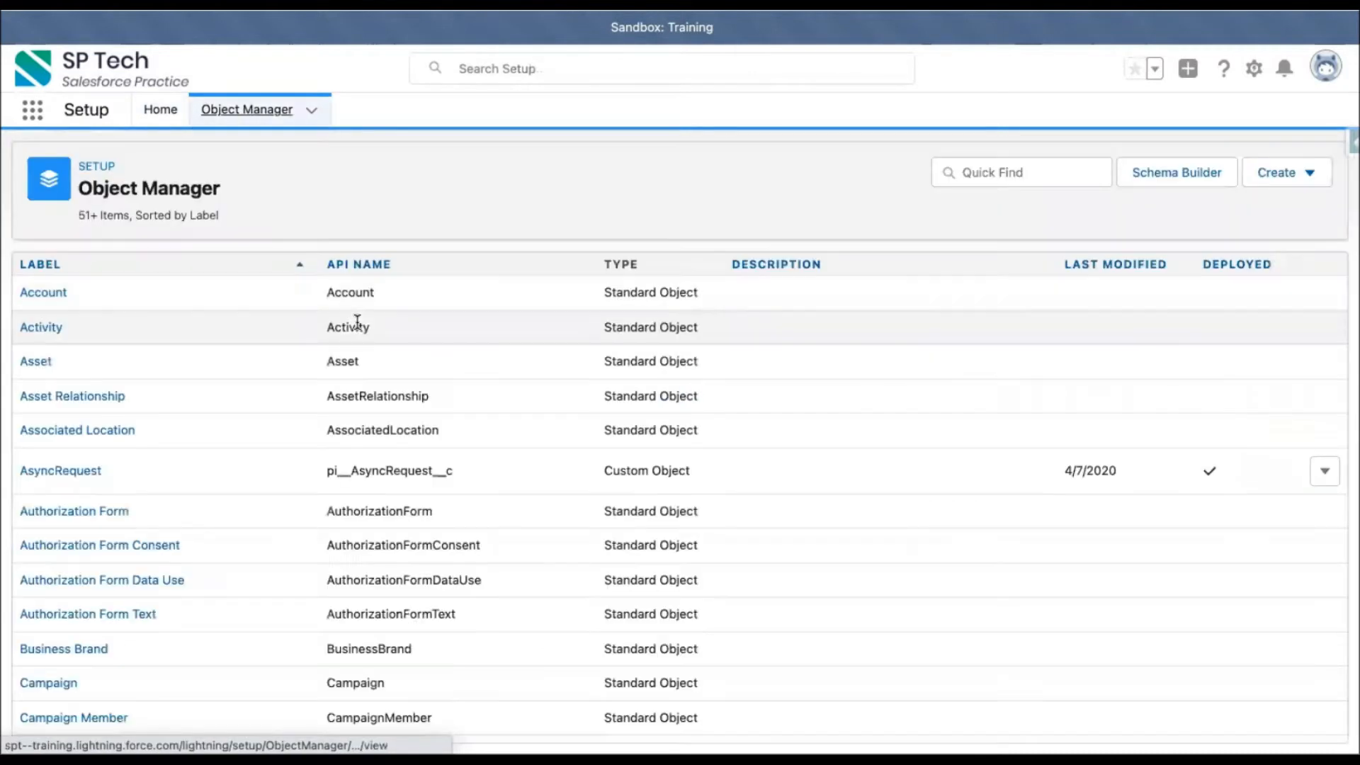
pyautogui.click(975, 179)
pyautogui.write('employee')
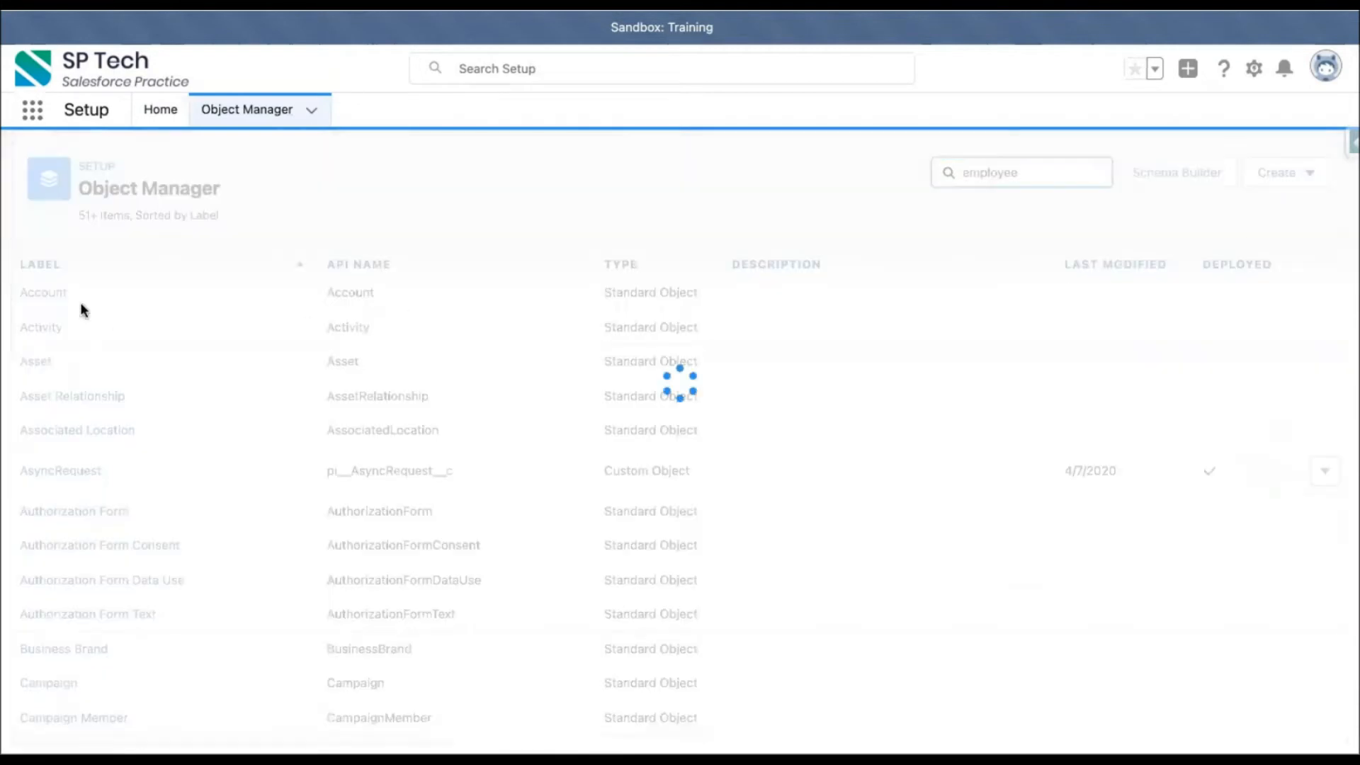
pyautogui.click(49, 300)
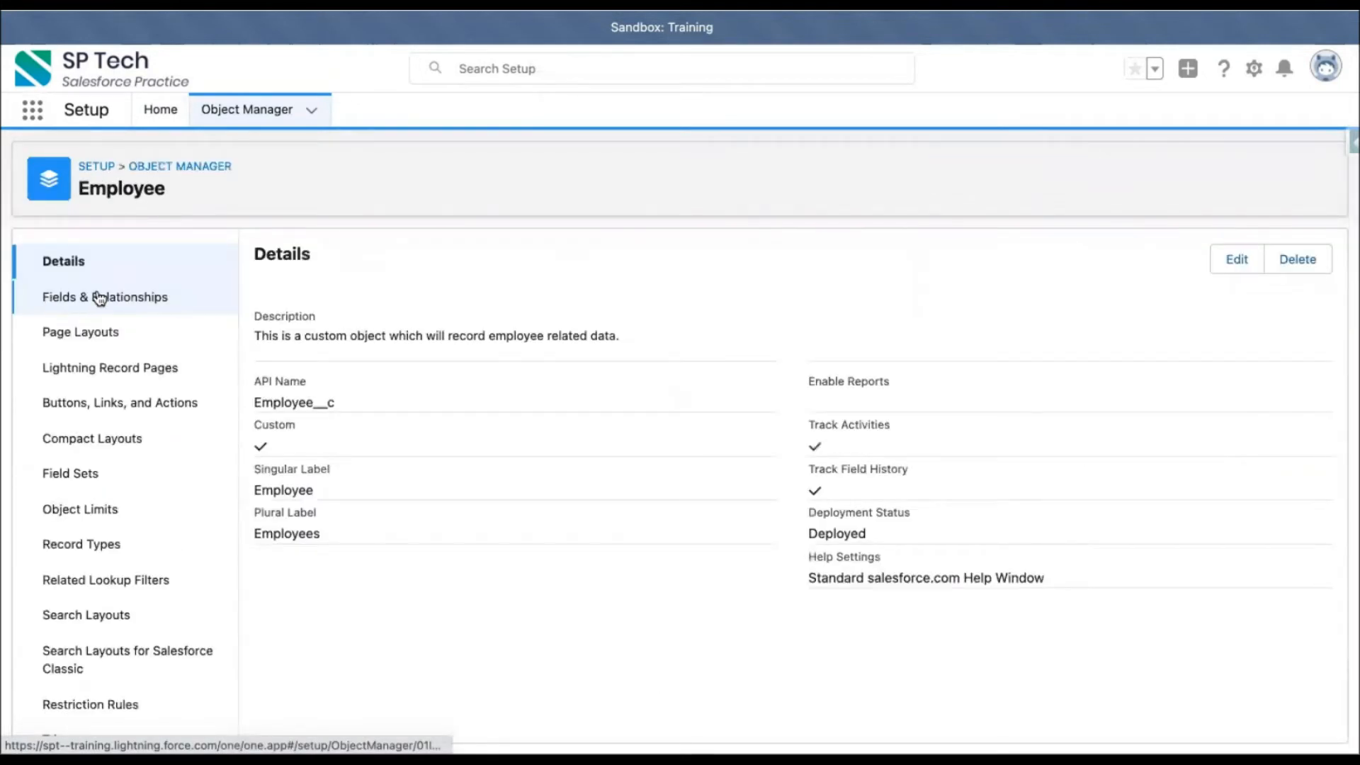
pyautogui.click(64, 298)
pyautogui.click(96, 331)
pyautogui.click(288, 338)
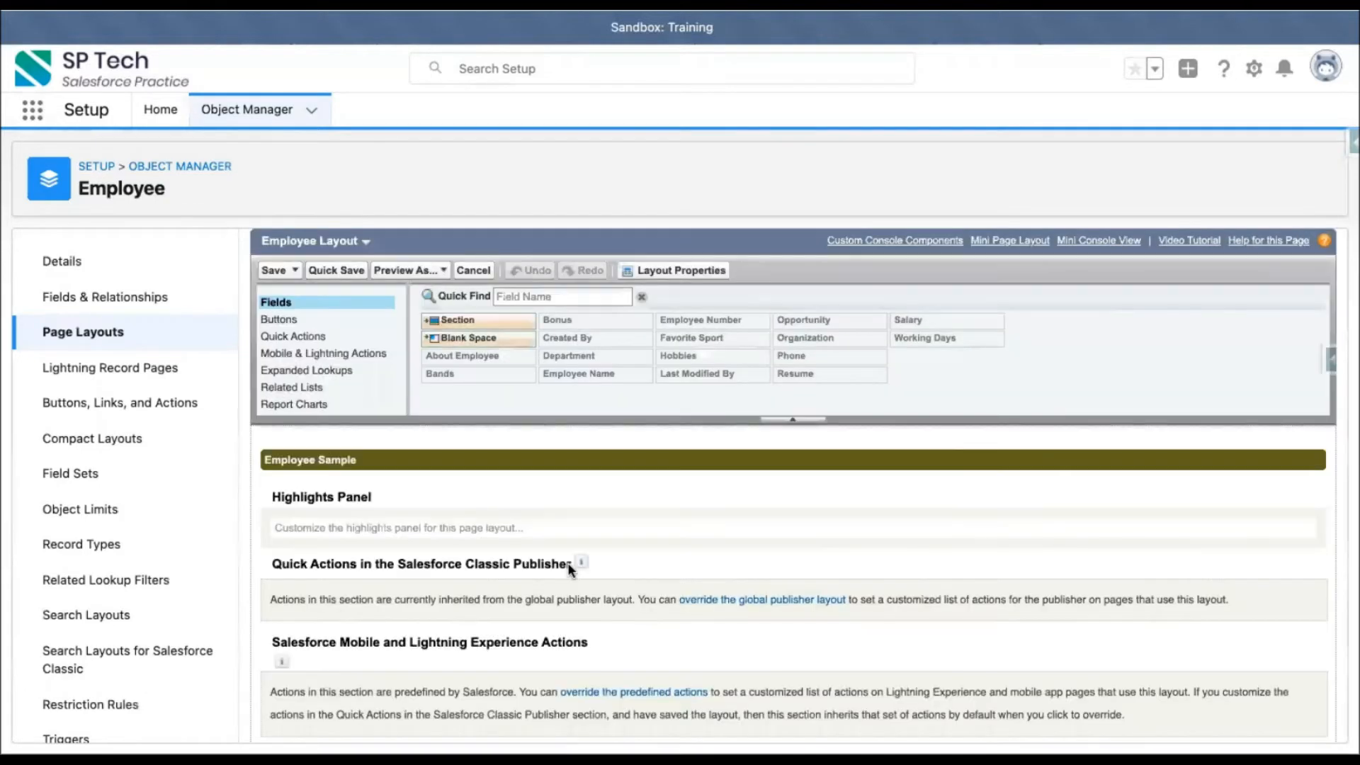
# Mark the Salary field as Required on Employee Layout and save the layout.
pyautogui.scroll(-4, 567, 562)
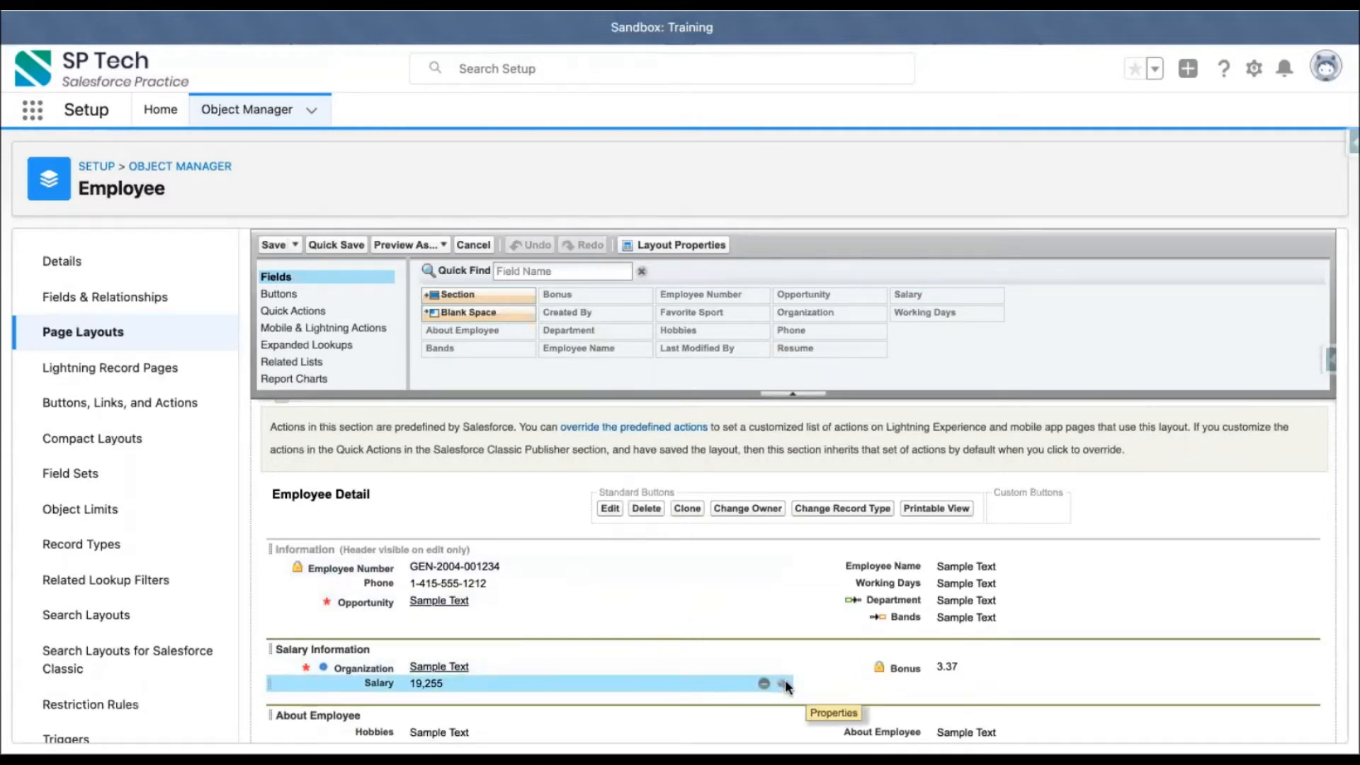
pyautogui.click(783, 684)
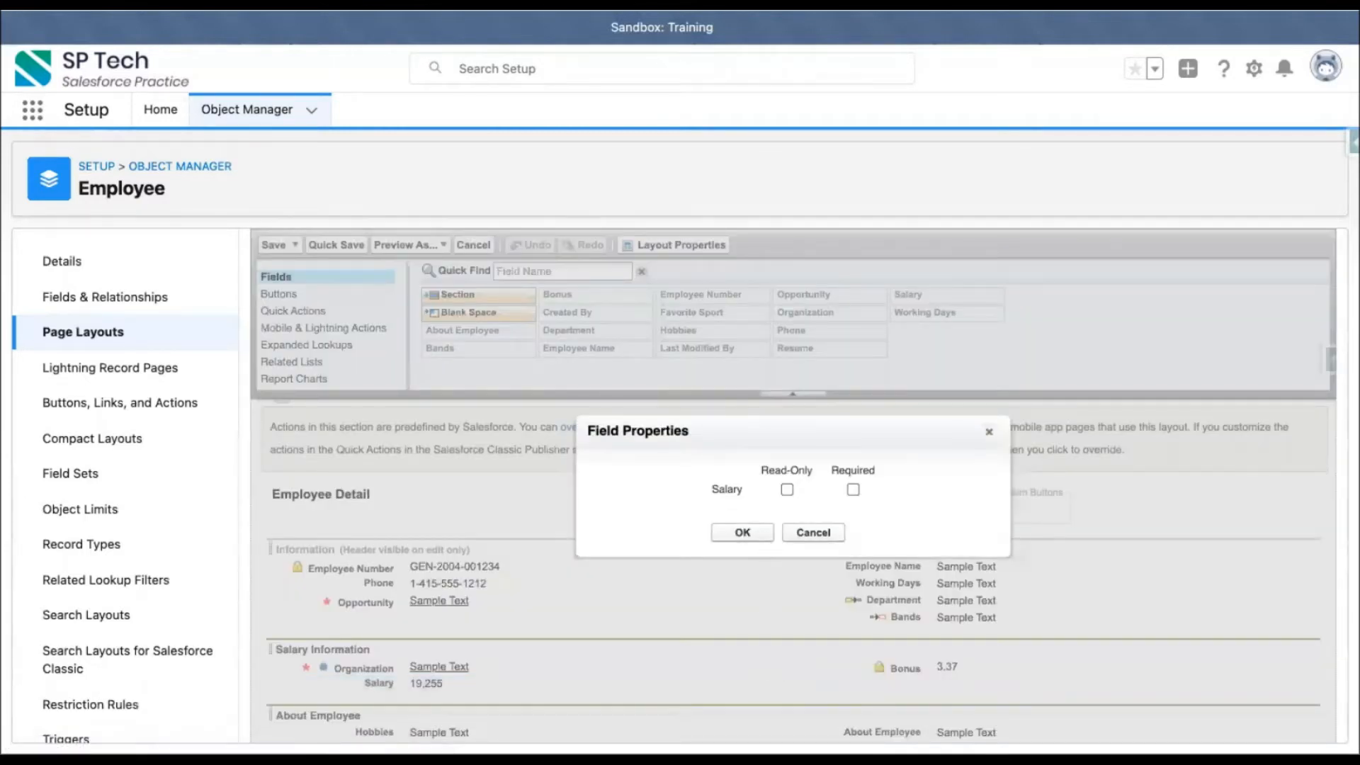
pyautogui.click(852, 490)
pyautogui.click(742, 531)
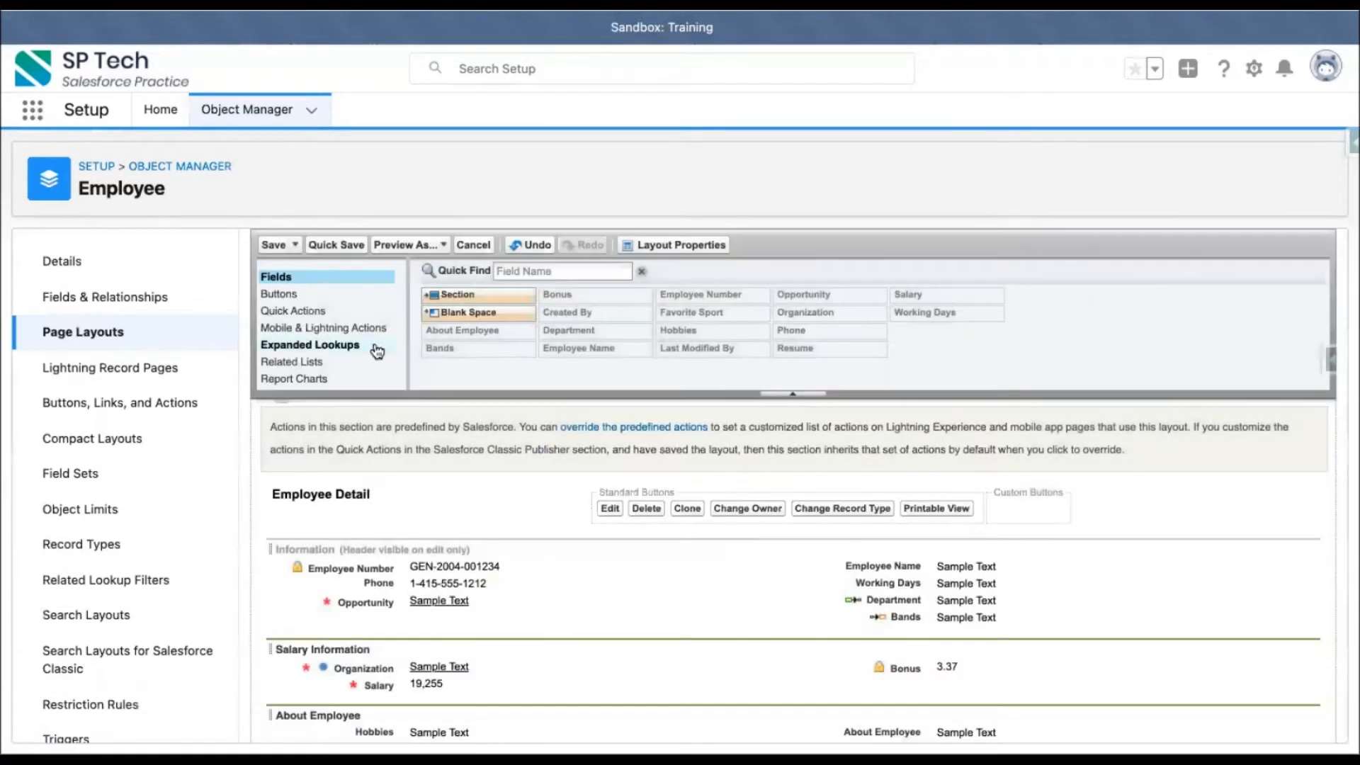
pyautogui.click(269, 244)
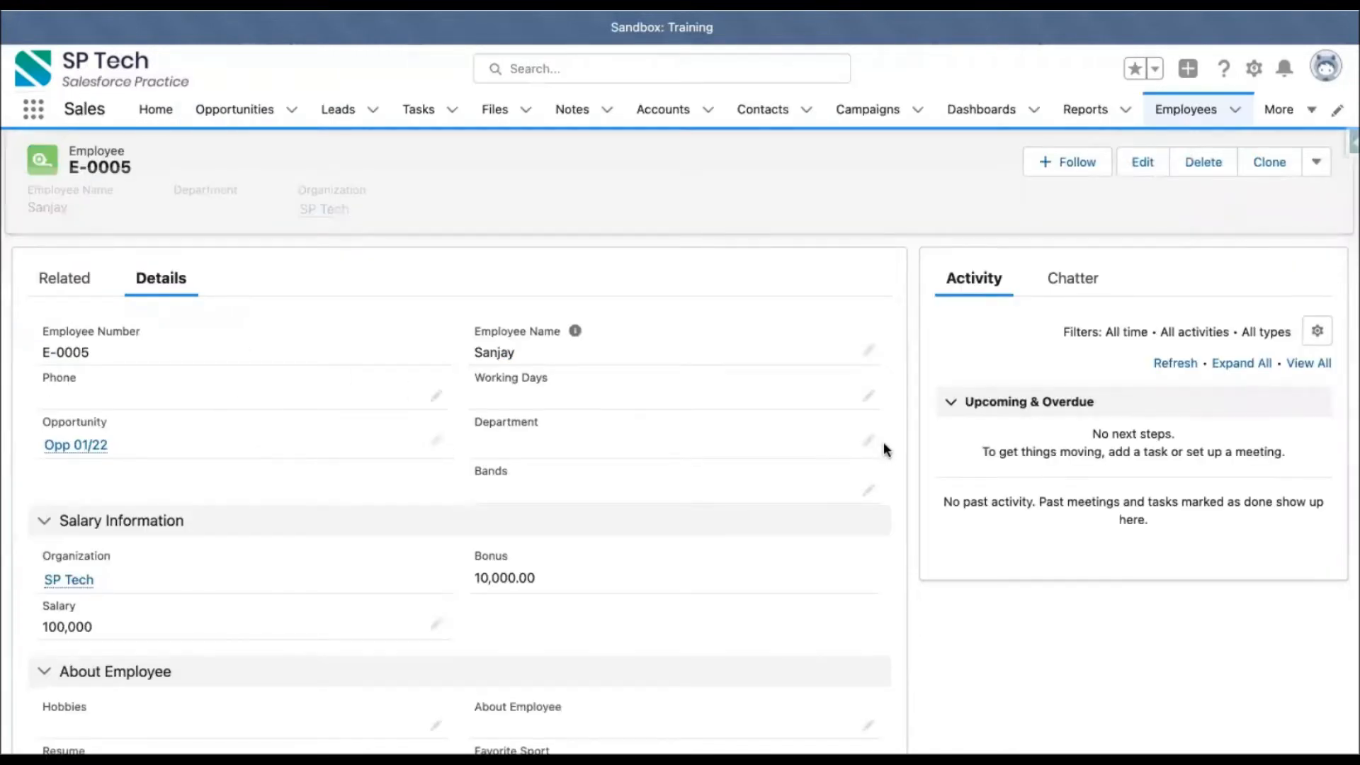
# Open E-0005 for inline editing, look over the form, then abandon the edit.
pyautogui.click(867, 440)
pyautogui.scroll(-3, 425, 566)
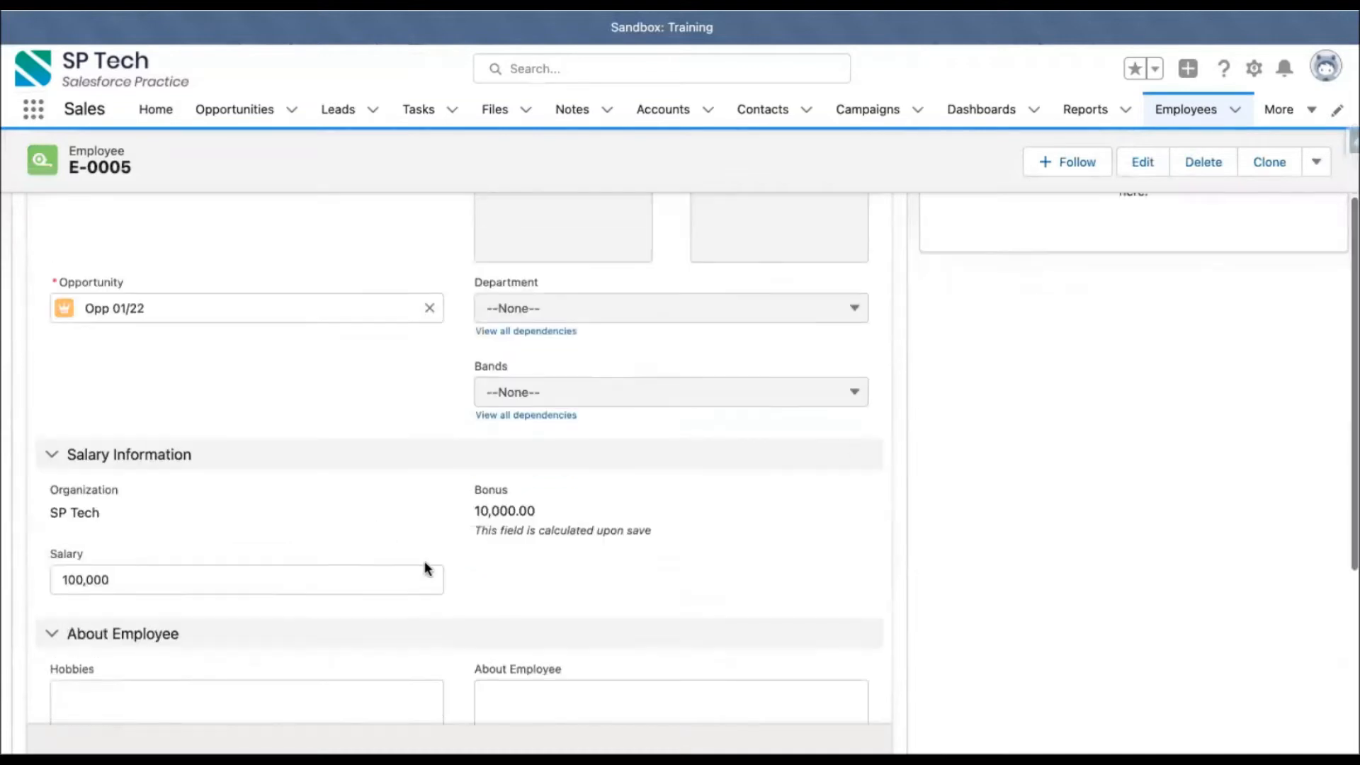
pyautogui.scroll(-5, 424, 560)
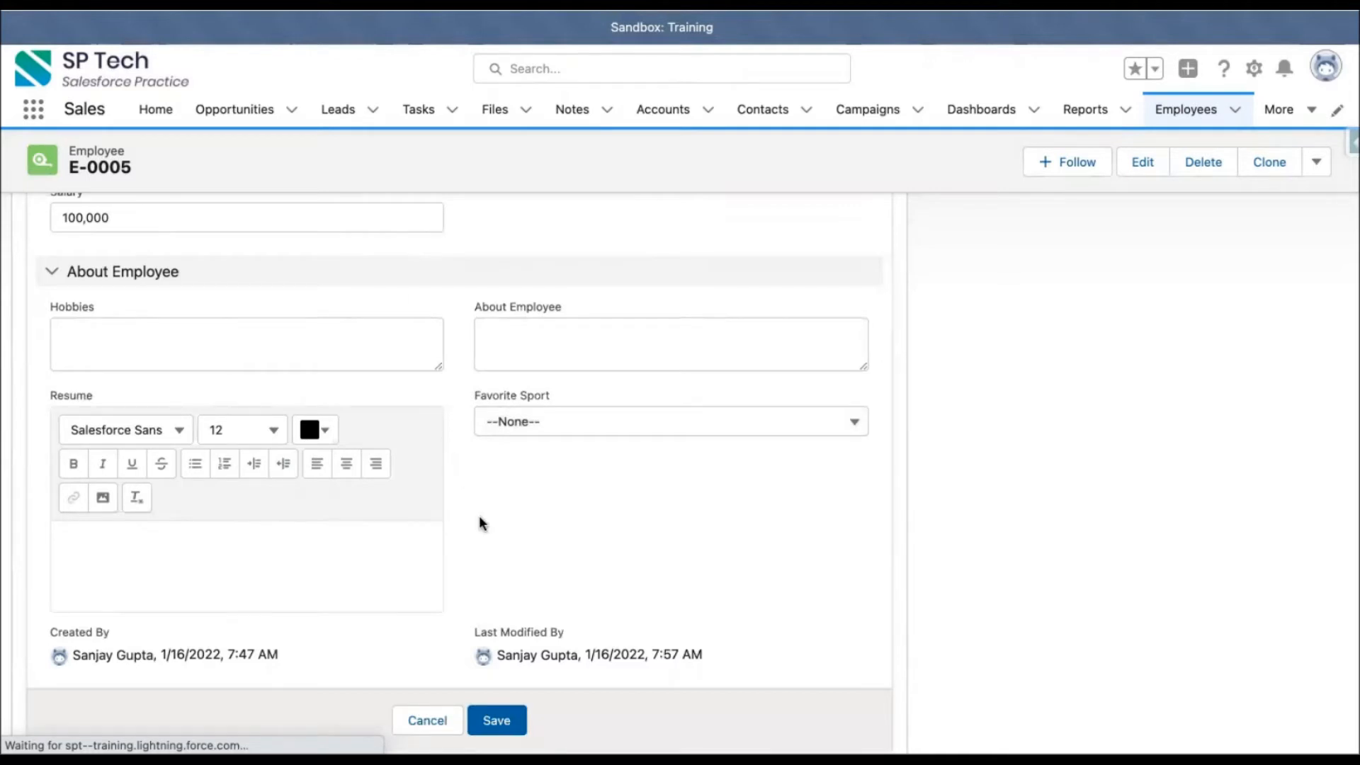
pyautogui.scroll(5, 480, 522)
pyautogui.scroll(1, 480, 522)
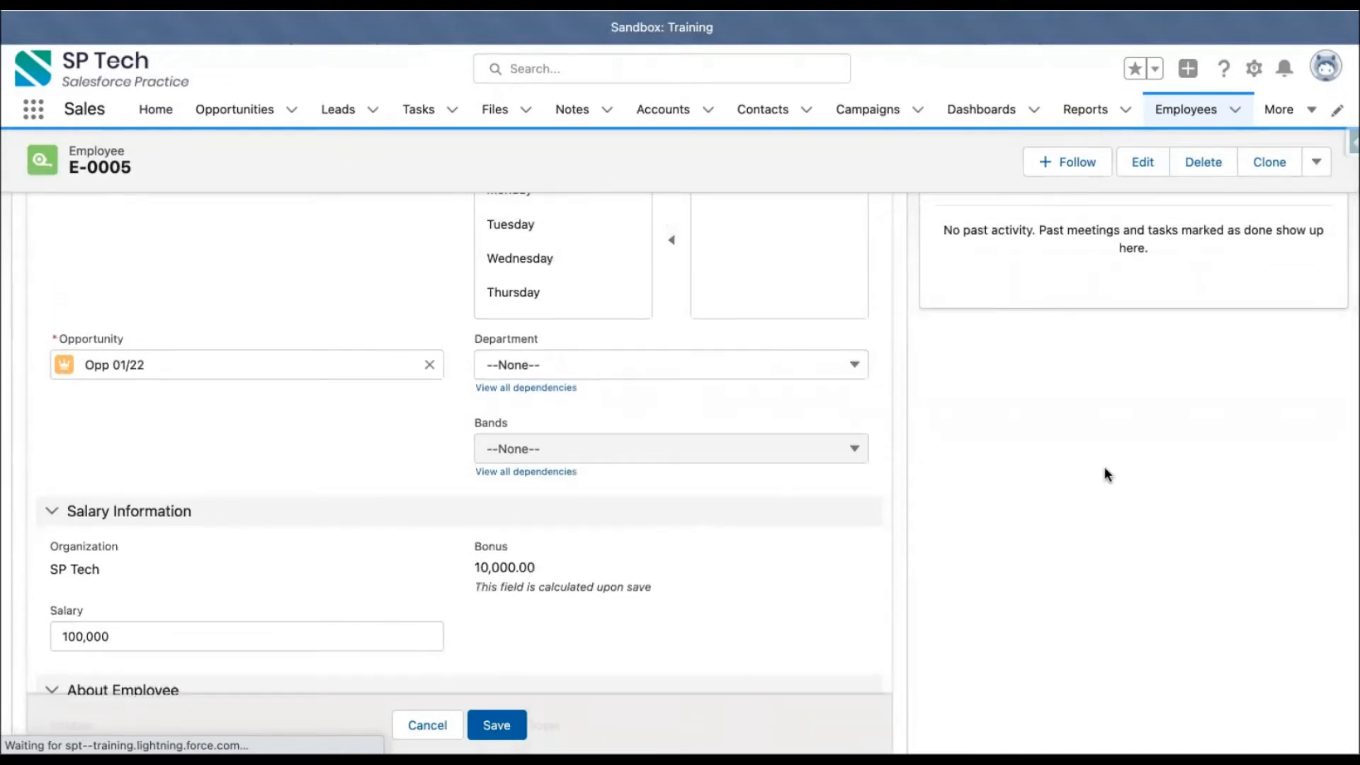
pyautogui.press('Escape')
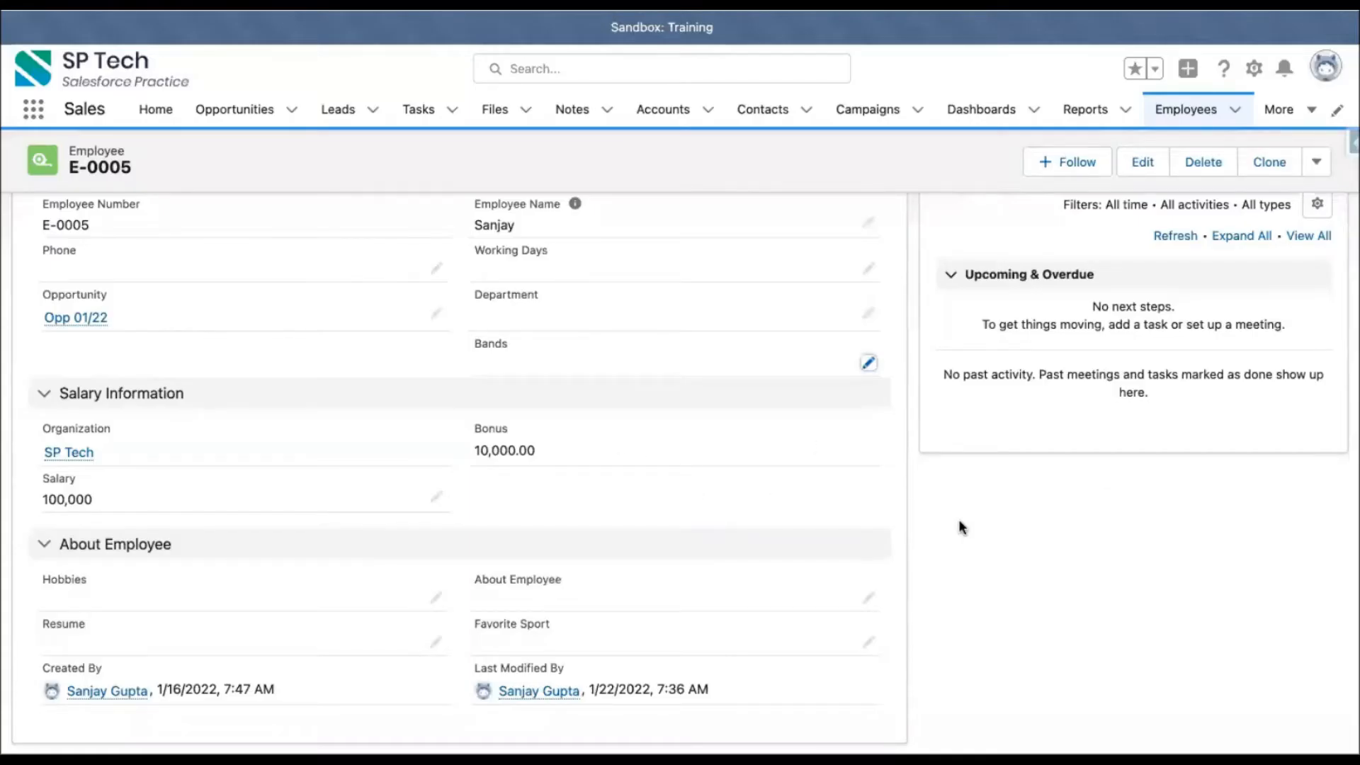
# Clear the 100000 Salary value and attempt to save, dismissing the error summary.
pyautogui.click(871, 364)
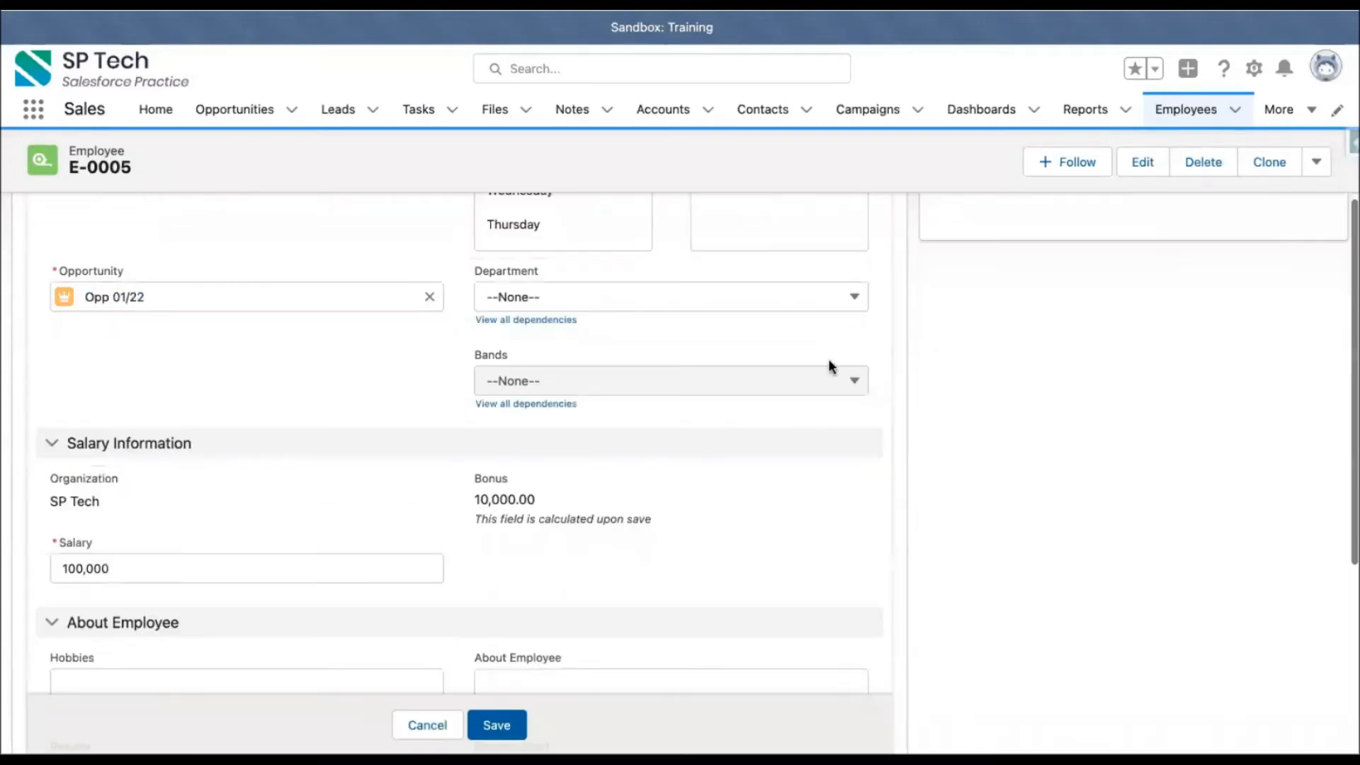
pyautogui.scroll(-4, 316, 494)
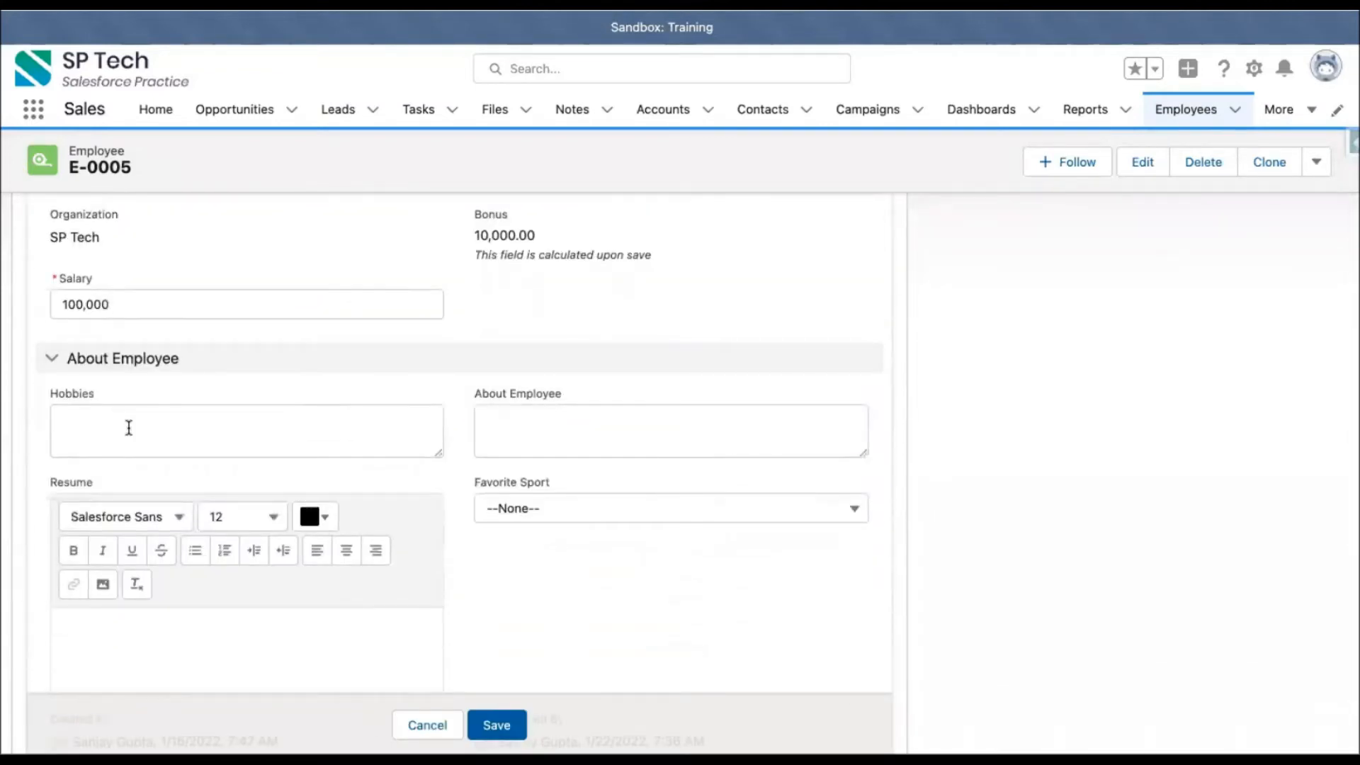
pyautogui.scroll(3, 128, 425)
pyautogui.moveTo(115, 511); pyautogui.dragTo(29, 505)
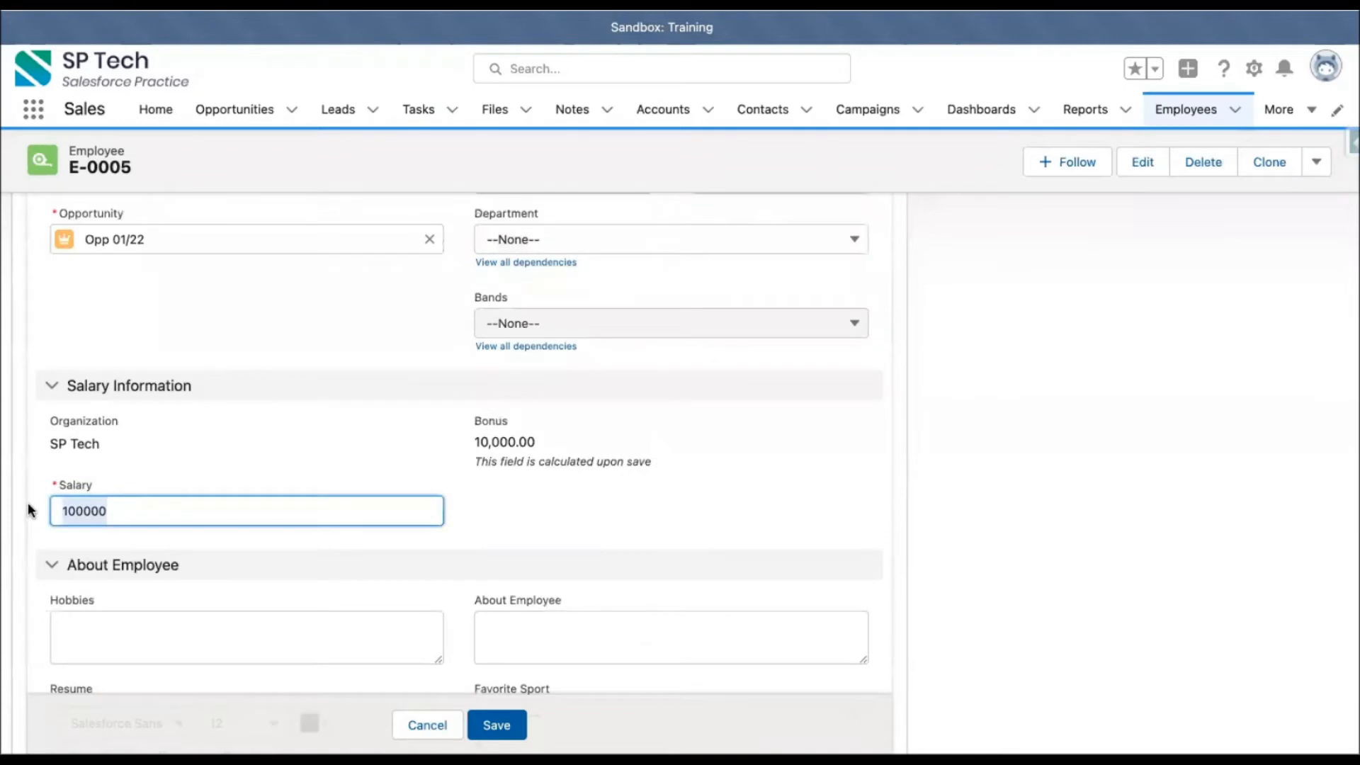
pyautogui.press('BackSpace')
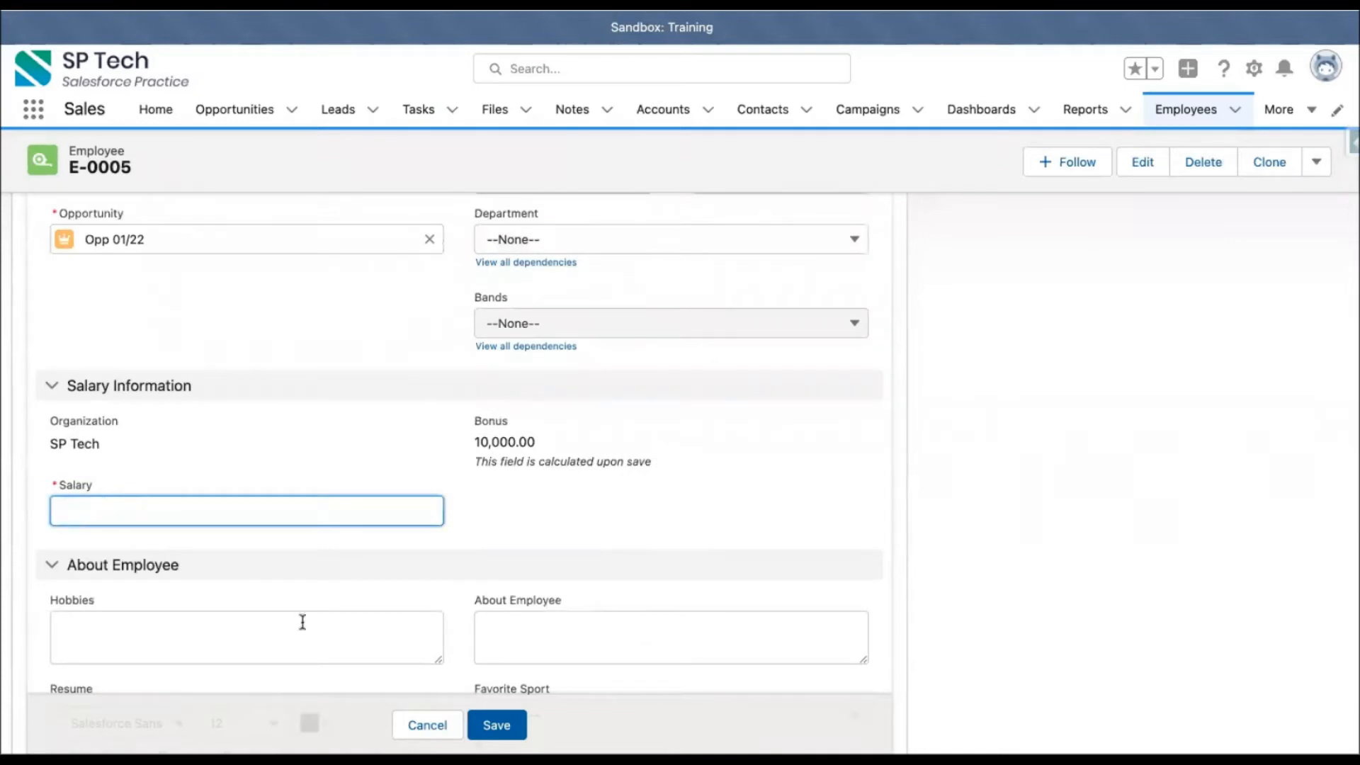
pyautogui.click(507, 729)
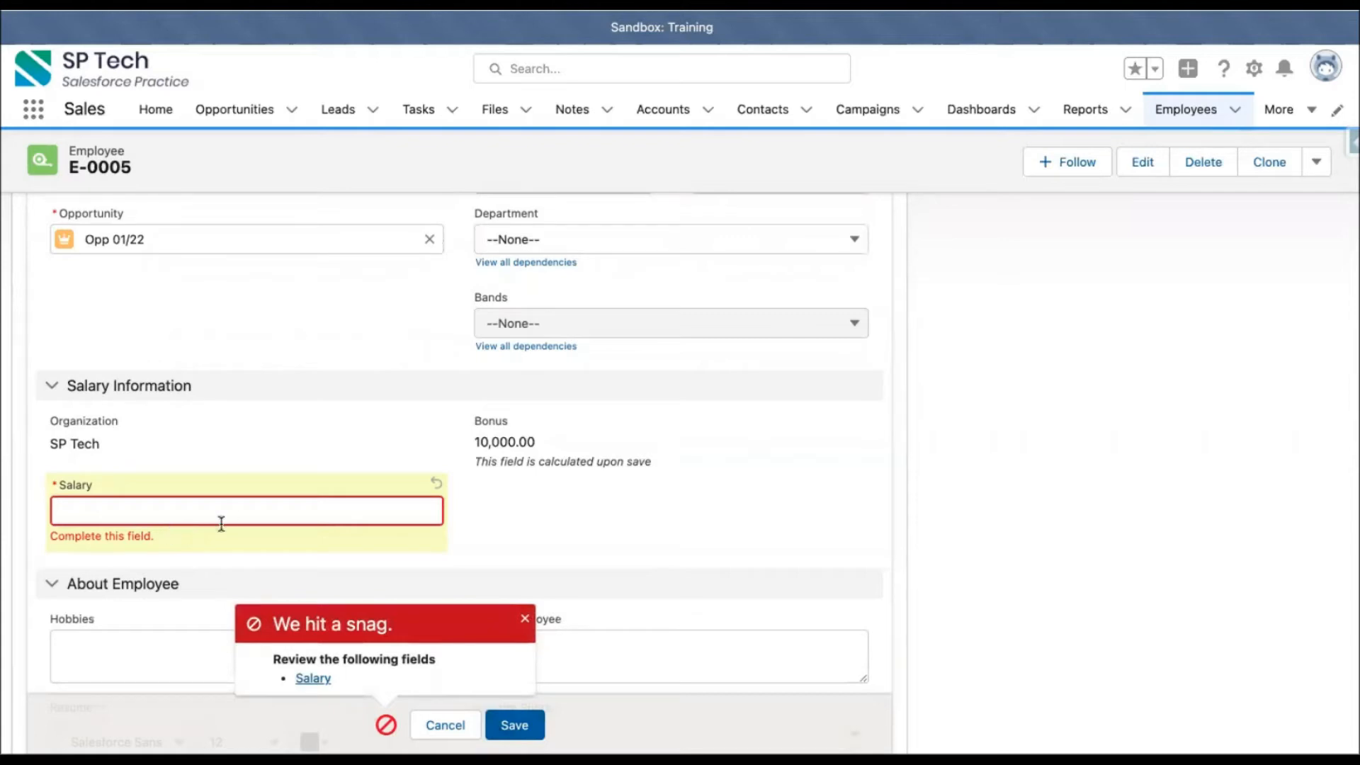
pyautogui.click(525, 620)
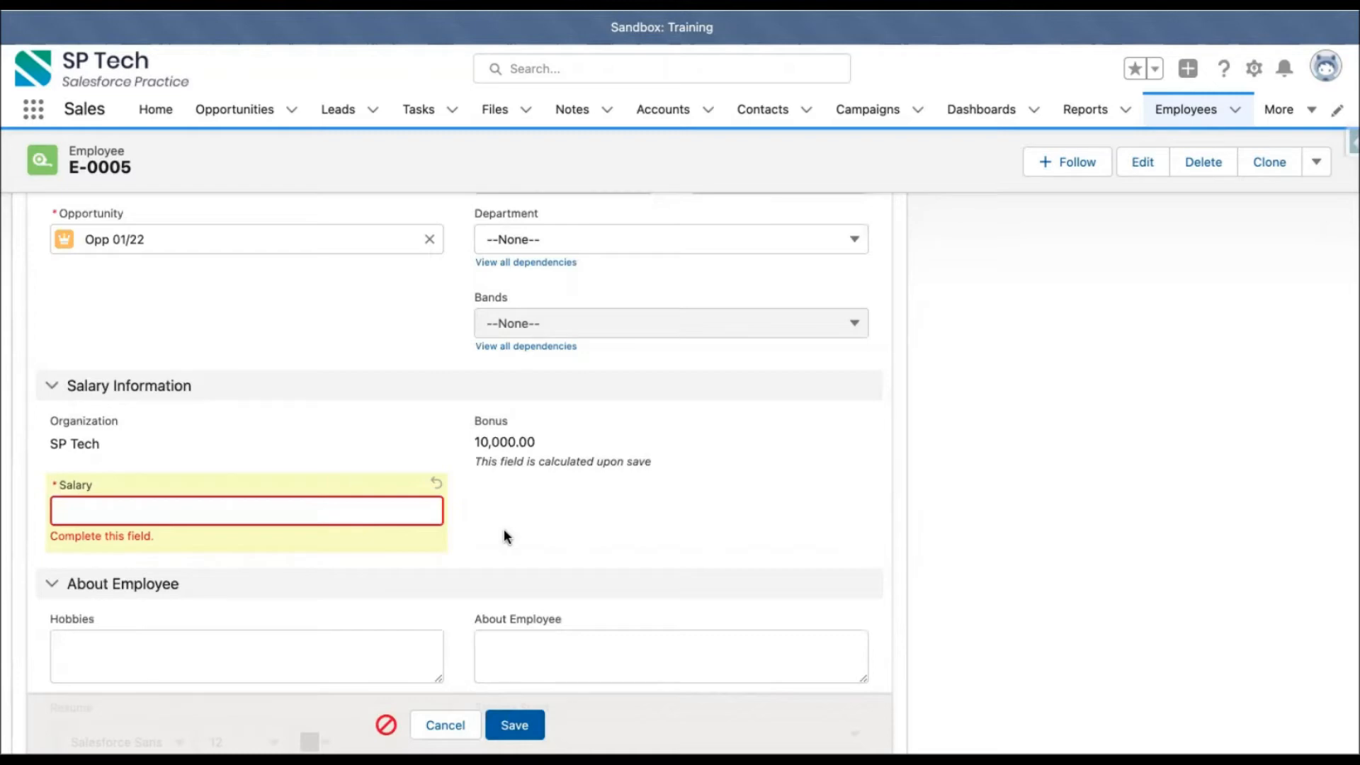
# Cancel the inline edit so E-0005 keeps its Salary of 100,000.
pyautogui.click(445, 724)
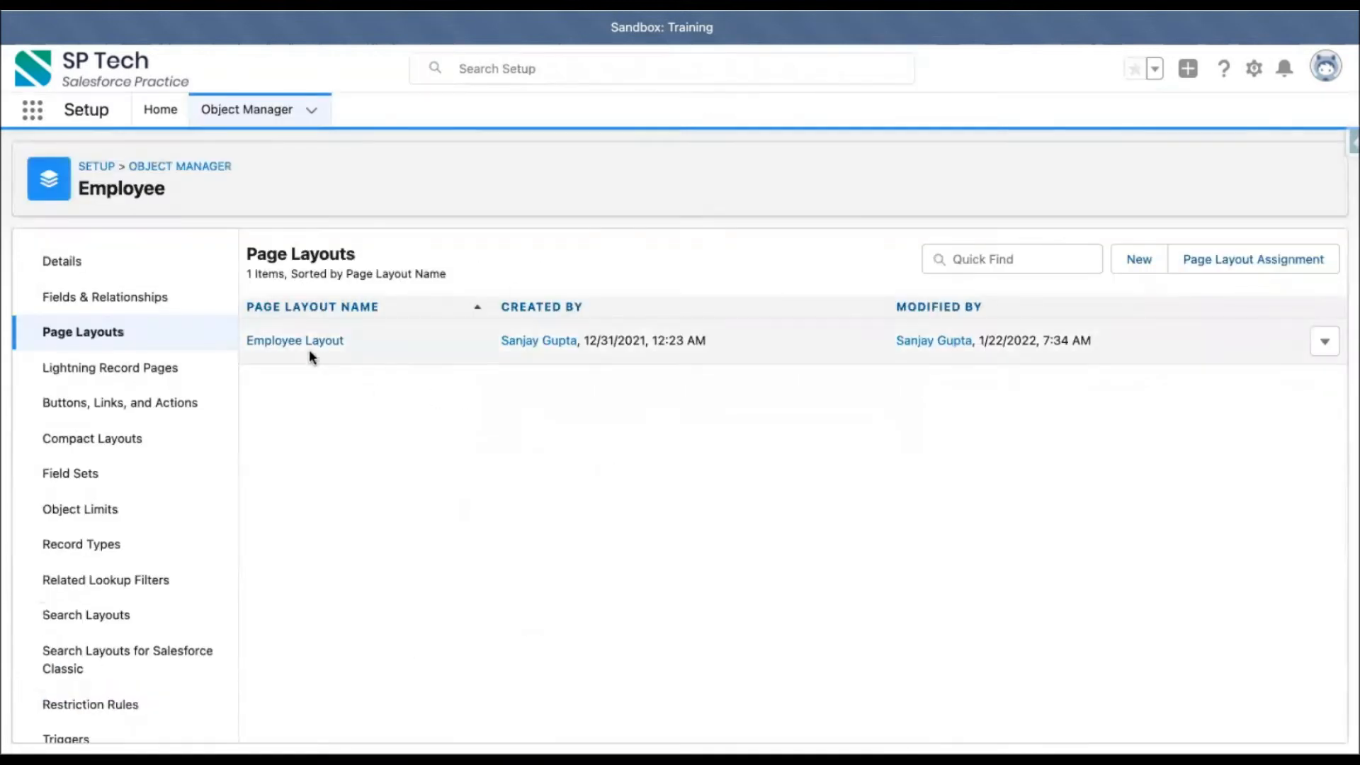
# Untick Required for Salary on Employee Layout and save the layout.
pyautogui.click(306, 343)
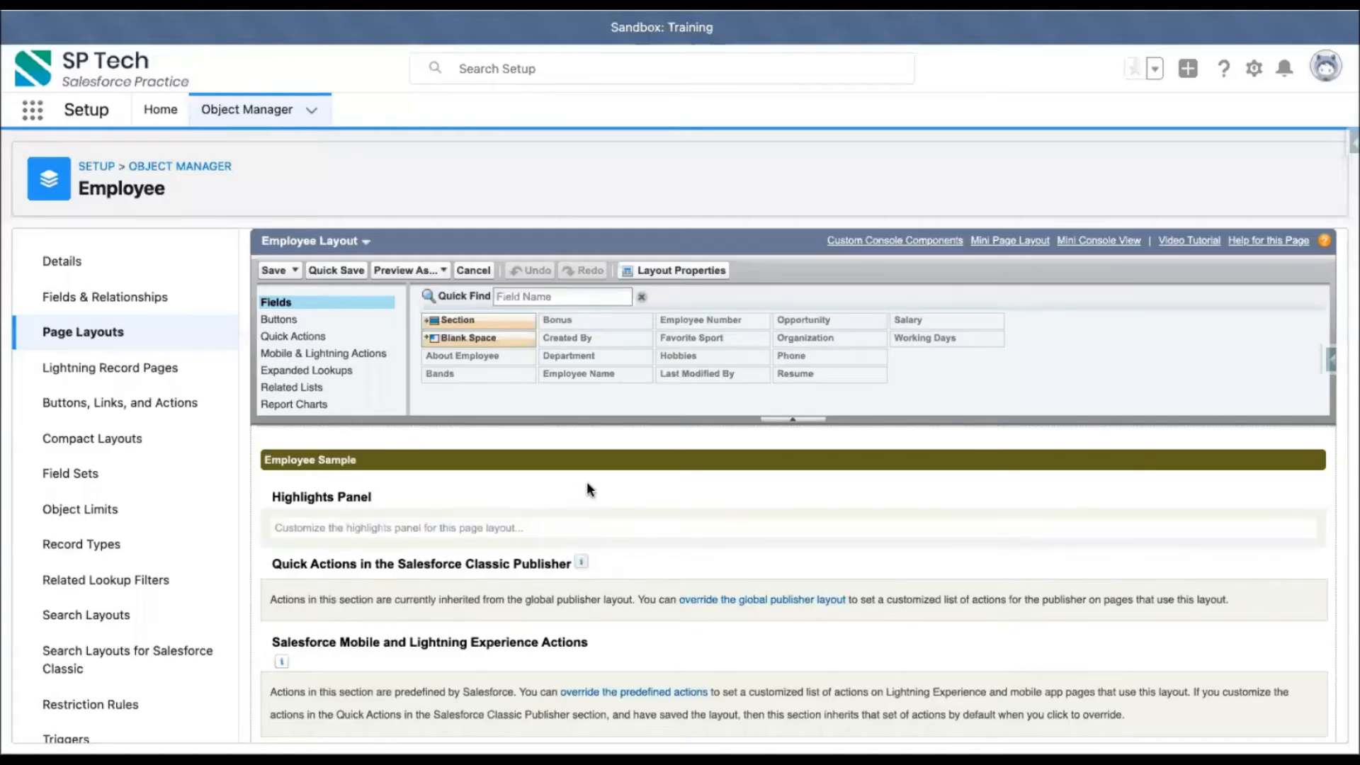
pyautogui.scroll(-10, 586, 482)
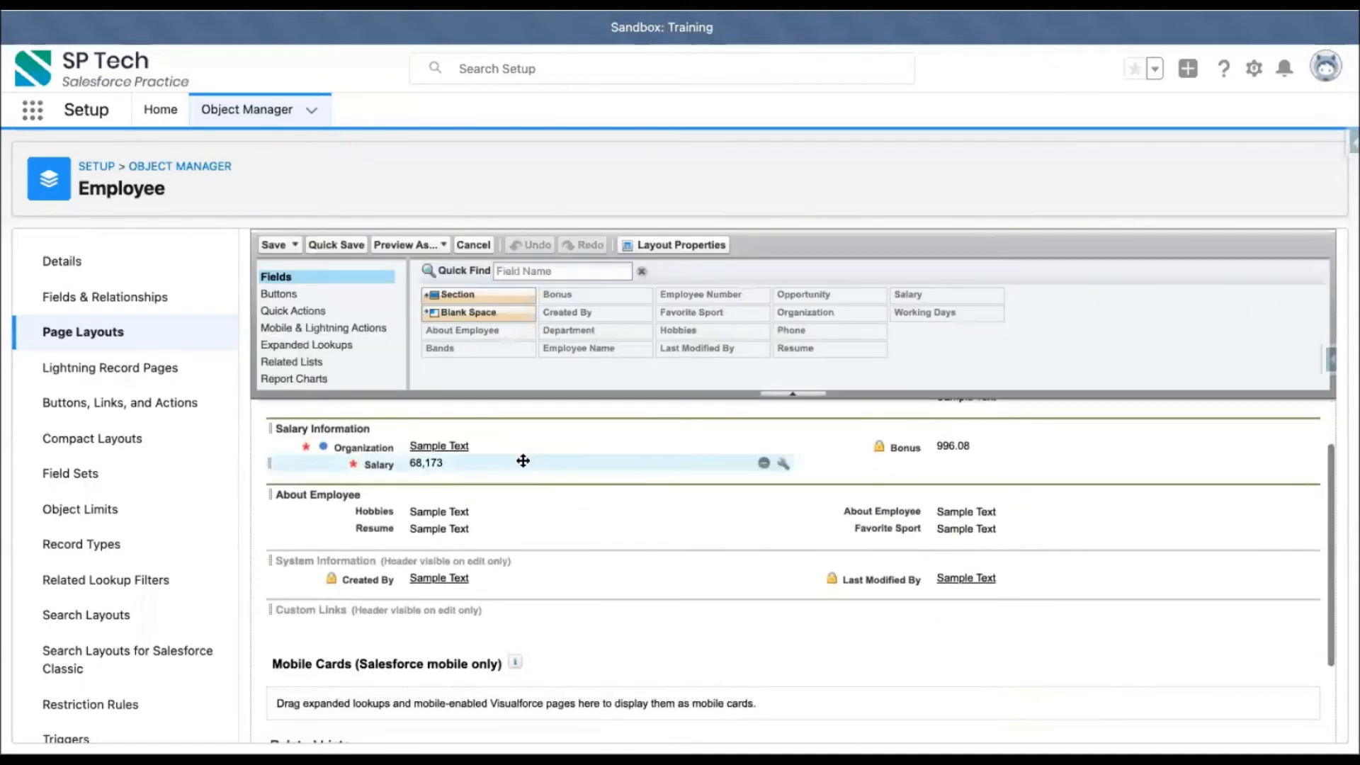
pyautogui.click(783, 463)
pyautogui.click(853, 488)
pyautogui.click(741, 532)
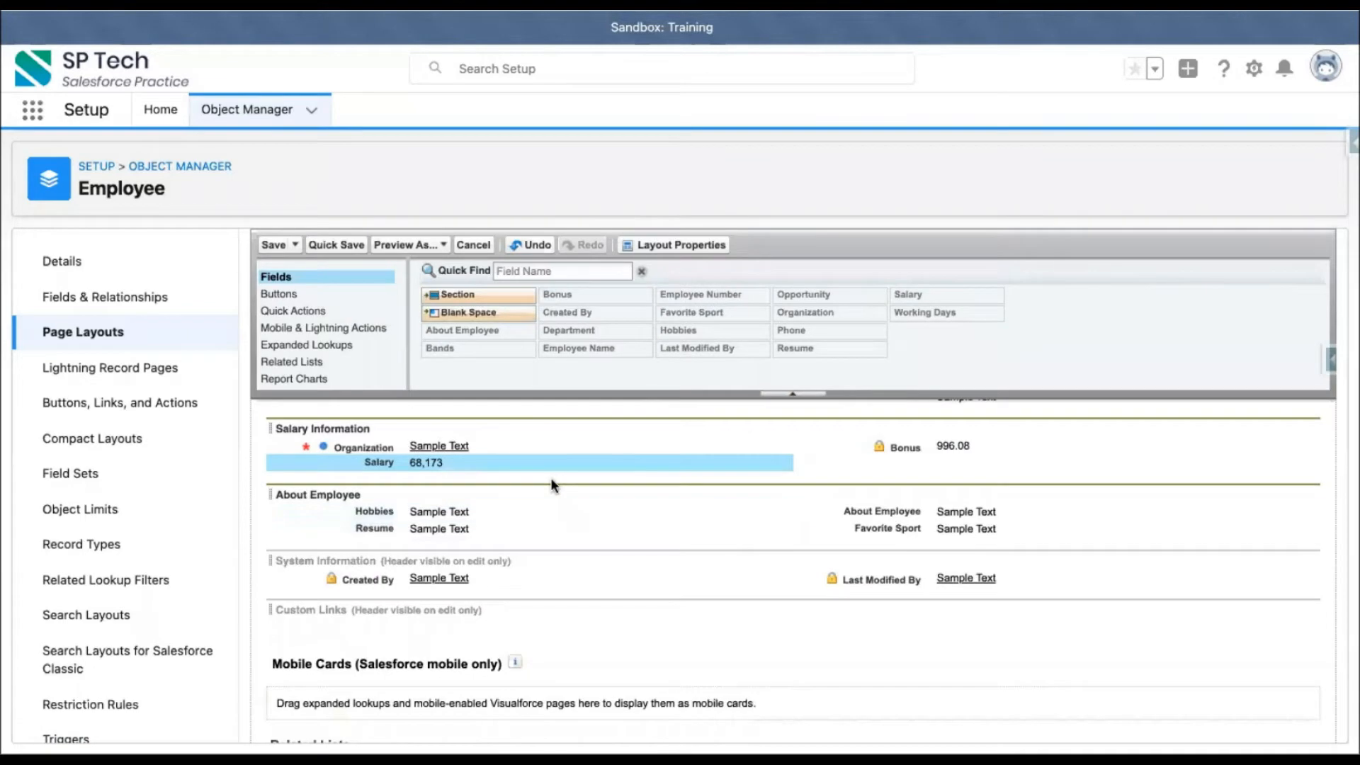
pyautogui.click(269, 244)
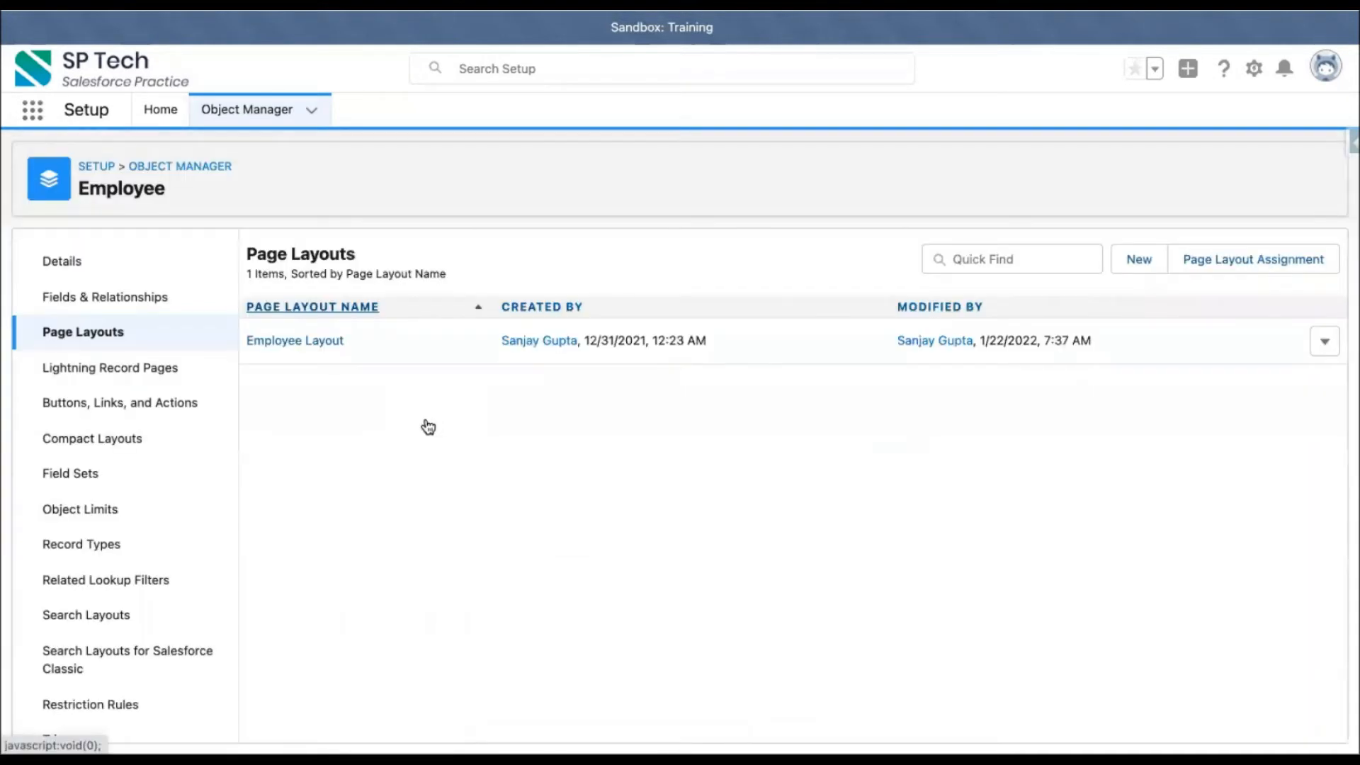
pyautogui.scroll(-2, 167, 509)
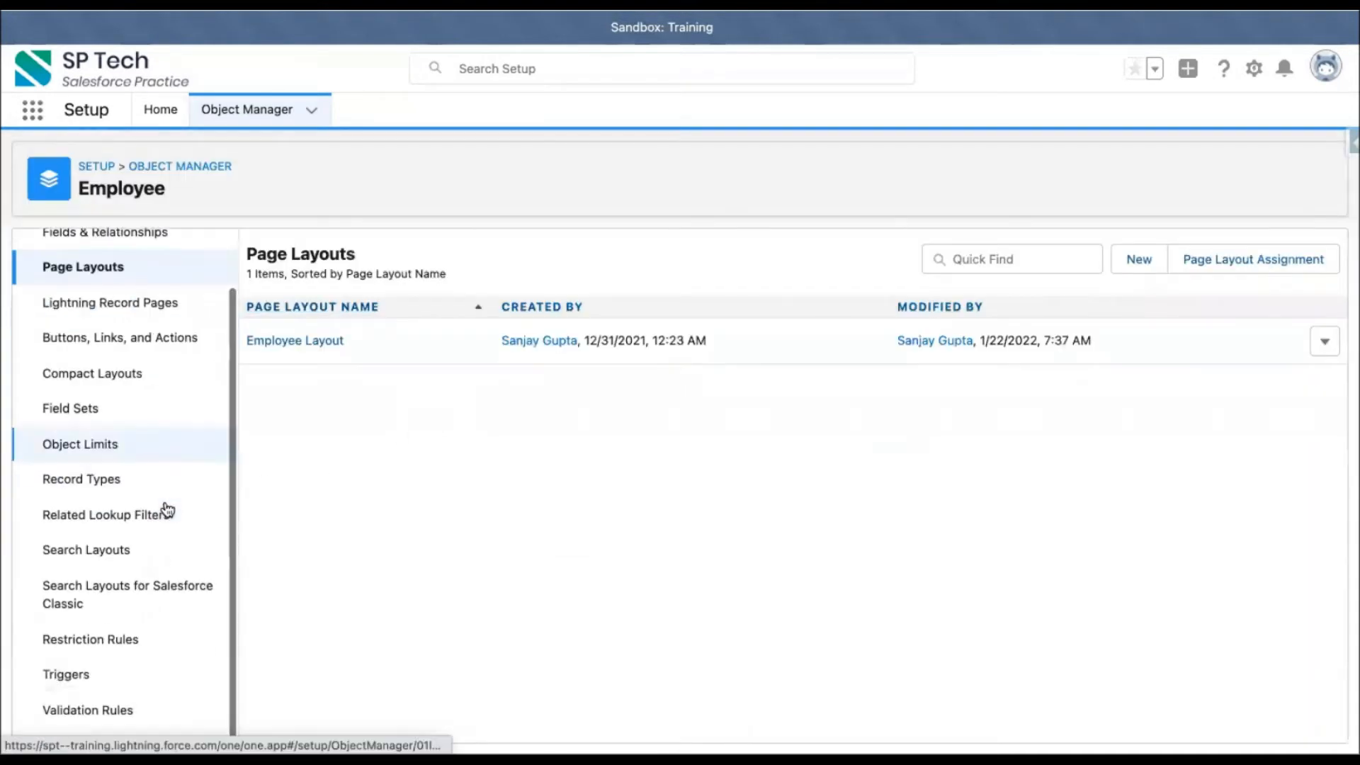
# Create a new Employee validation rule named Validate_Salary_Of_Employee, leaving it Active.
pyautogui.click(86, 710)
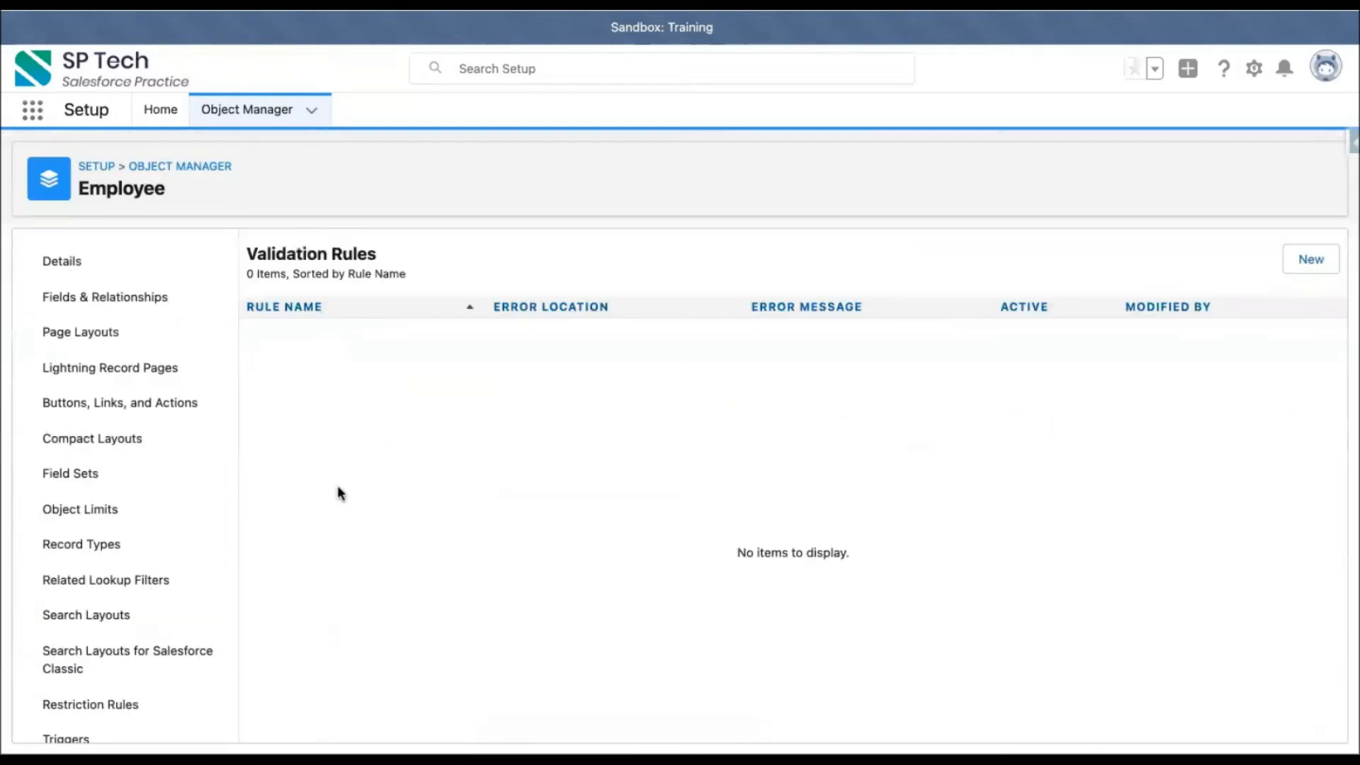
pyautogui.click(1311, 260)
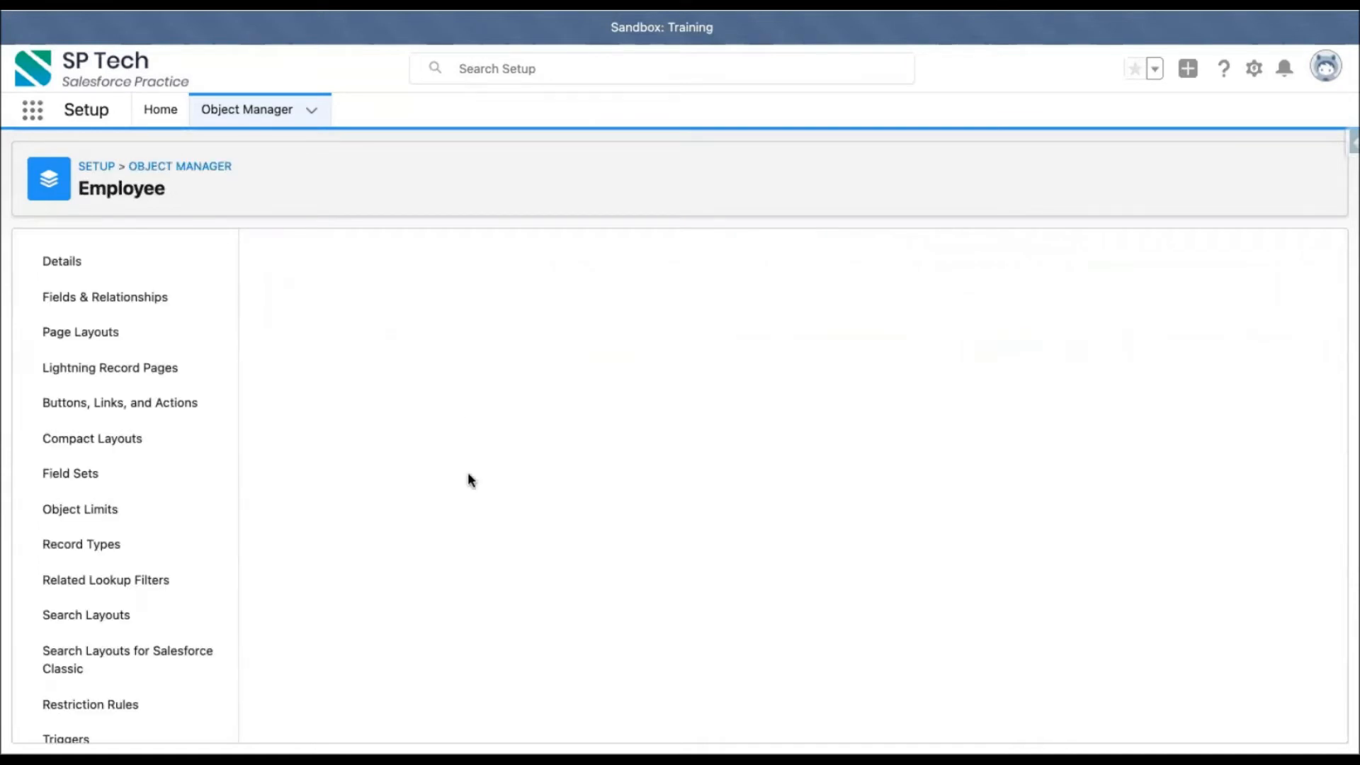
pyautogui.scroll(-2, 550, 478)
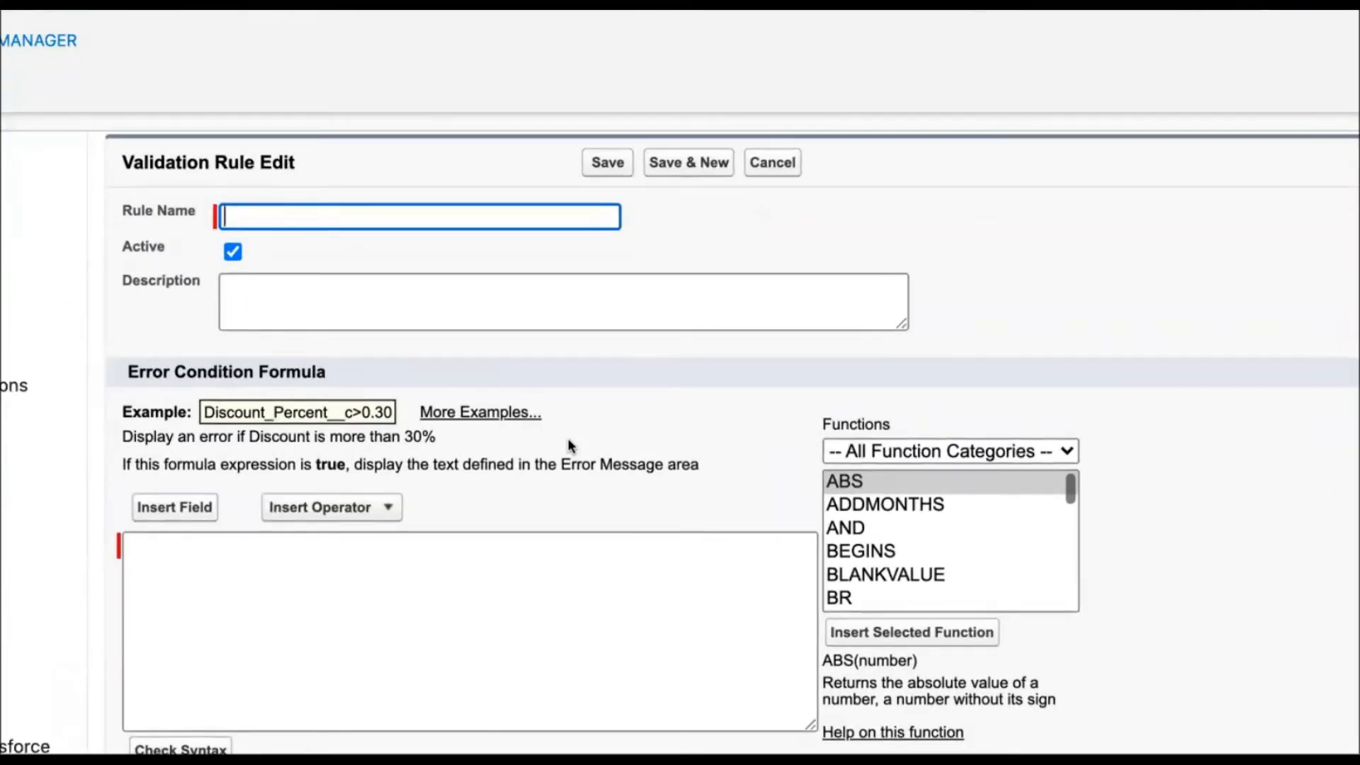
pyautogui.write('Validate S')
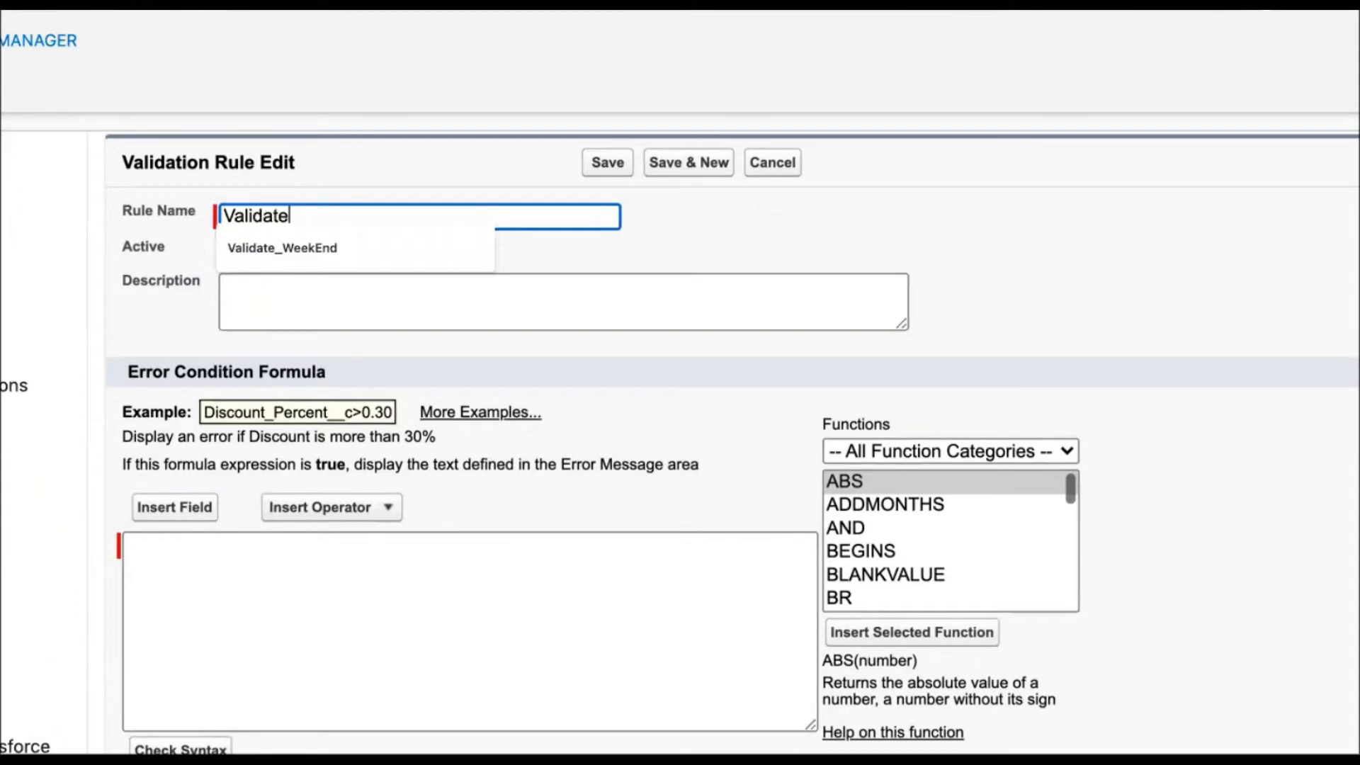
pyautogui.write('_Salary')
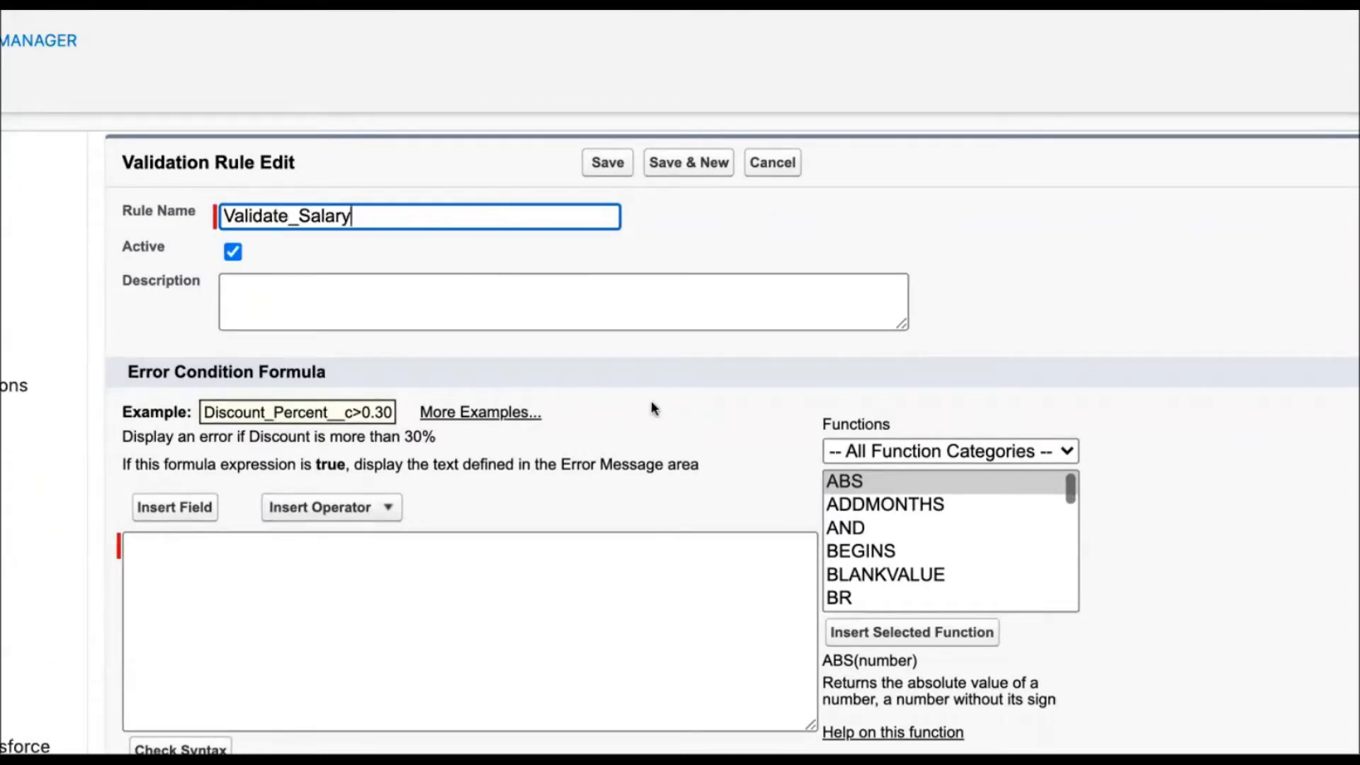
pyautogui.write('_Of_Employee')
pyautogui.click(659, 283)
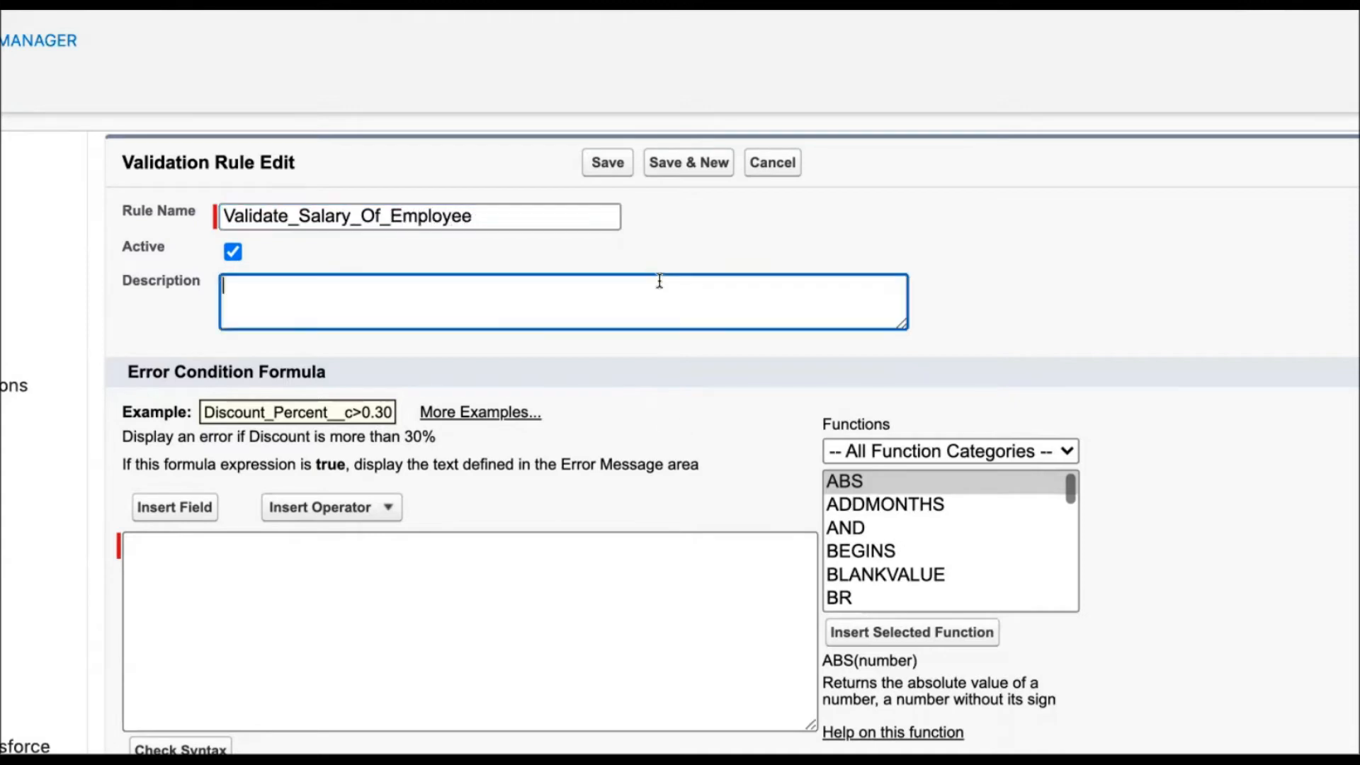
pyautogui.scroll(-2, 391, 404)
pyautogui.click(314, 423)
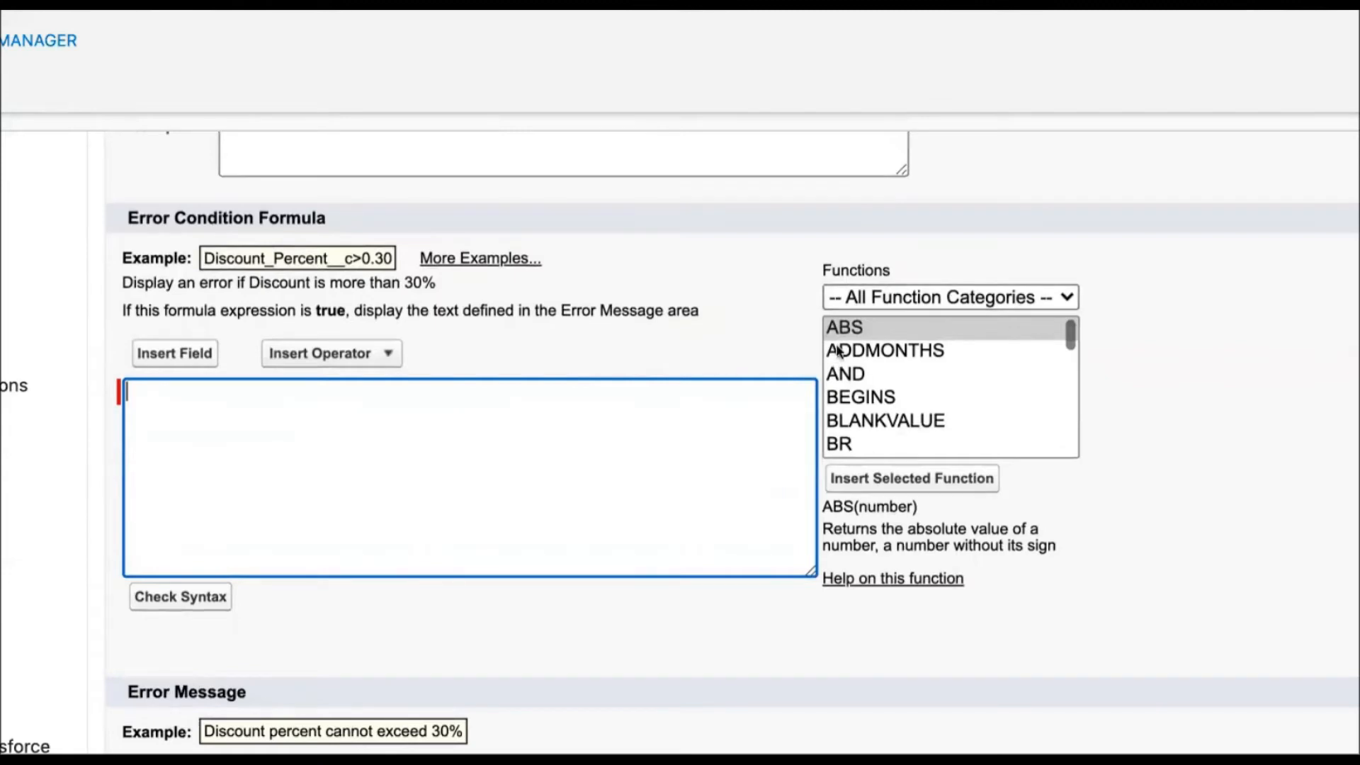
# Build the error condition formula ISBLANK( Salary__c ) from the ISBLANK function and Salary field.
pyautogui.click(894, 379)
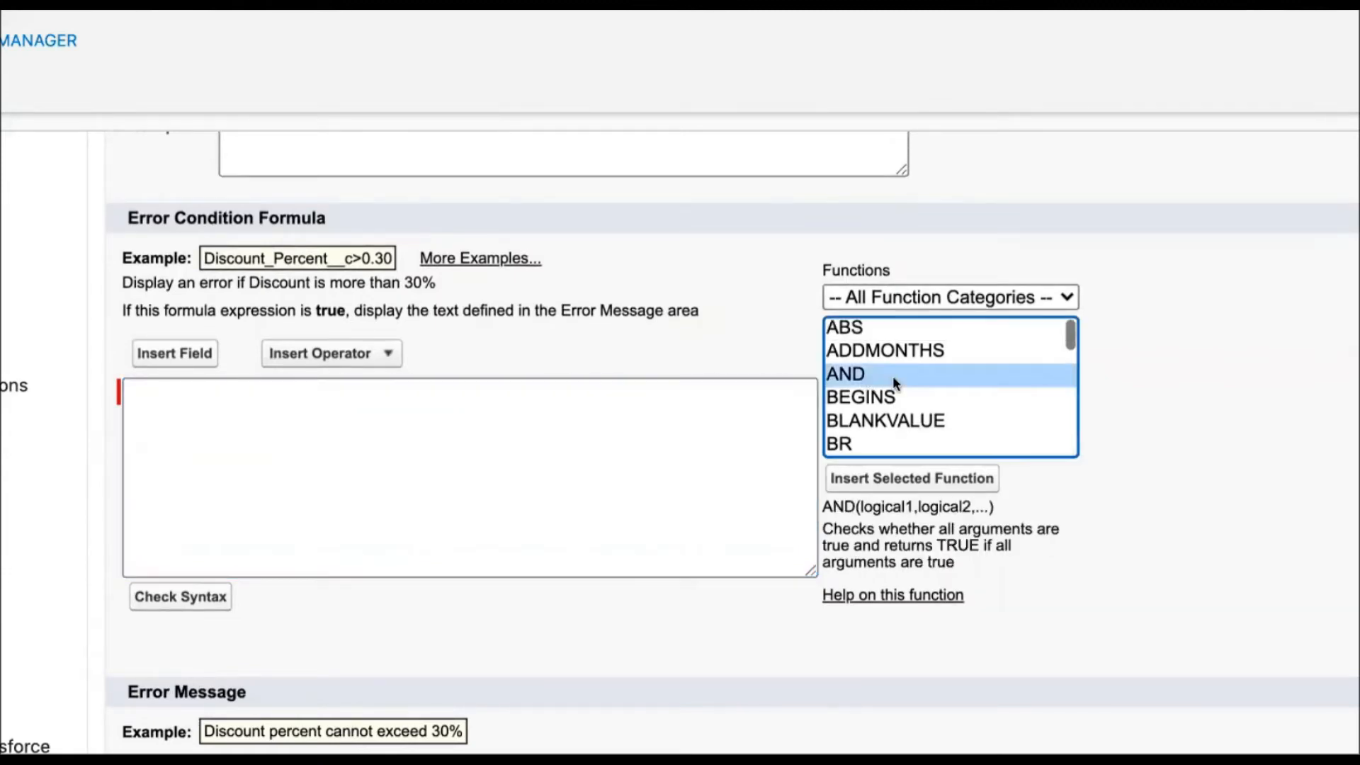
pyautogui.write('is')
pyautogui.click(880, 479)
pyautogui.doubleClick(261, 390)
pyautogui.press('BackSpace')
pyautogui.click(202, 354)
pyautogui.click(741, 500)
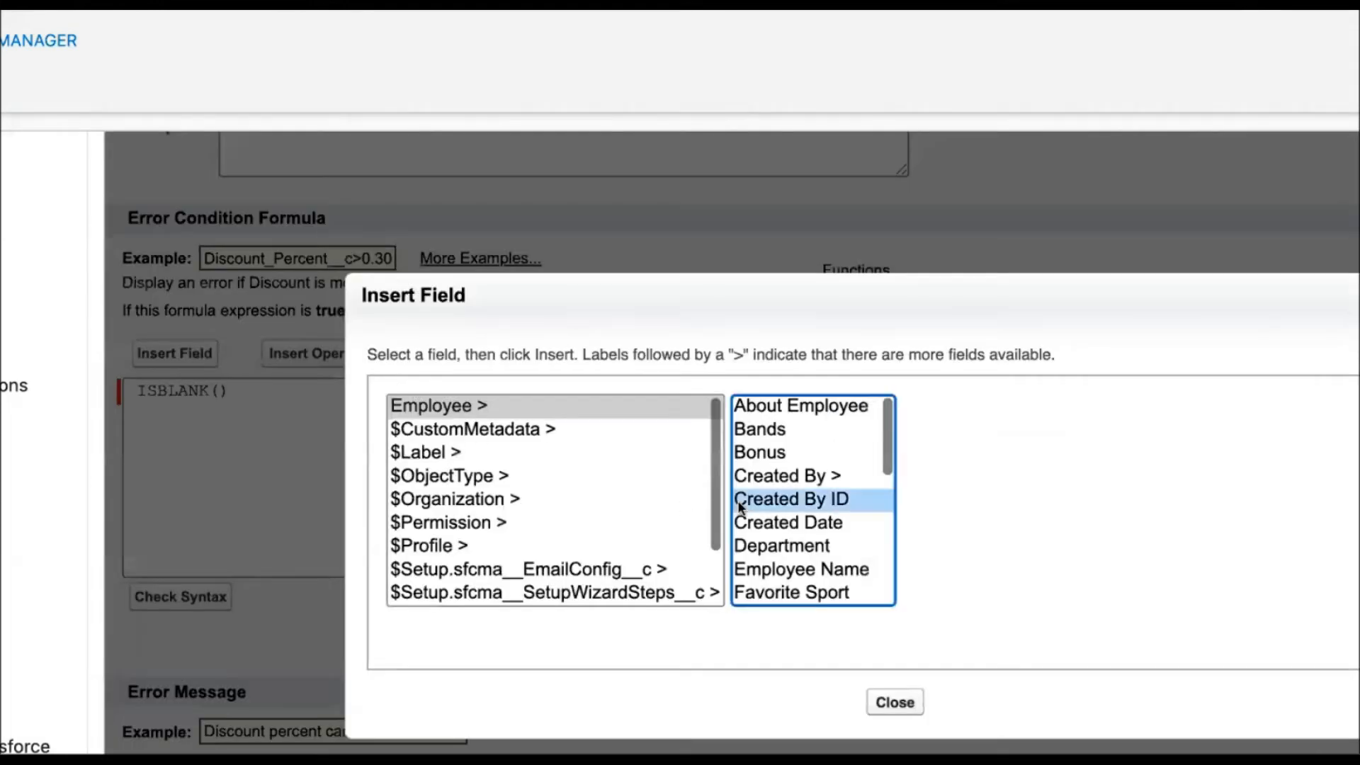
pyautogui.scroll(-5, 742, 509)
pyautogui.click(772, 568)
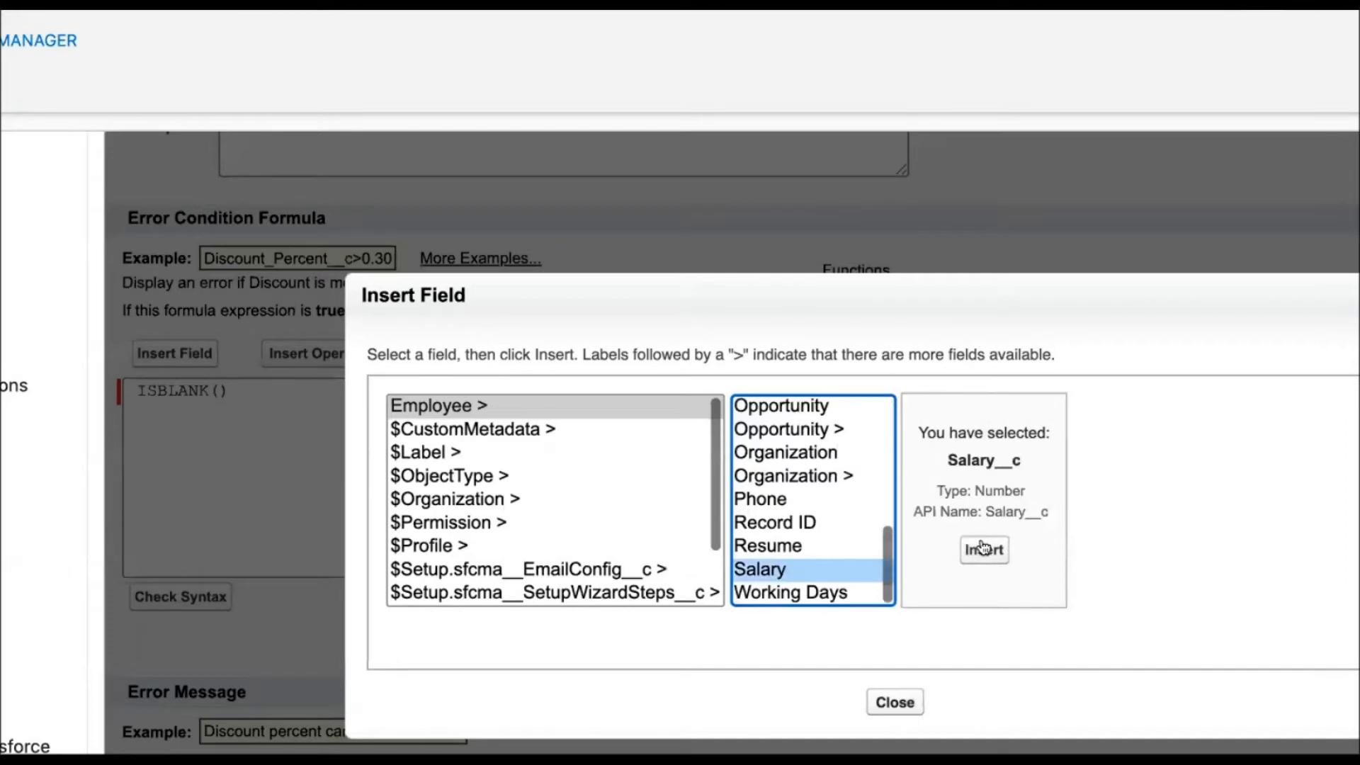
pyautogui.click(991, 550)
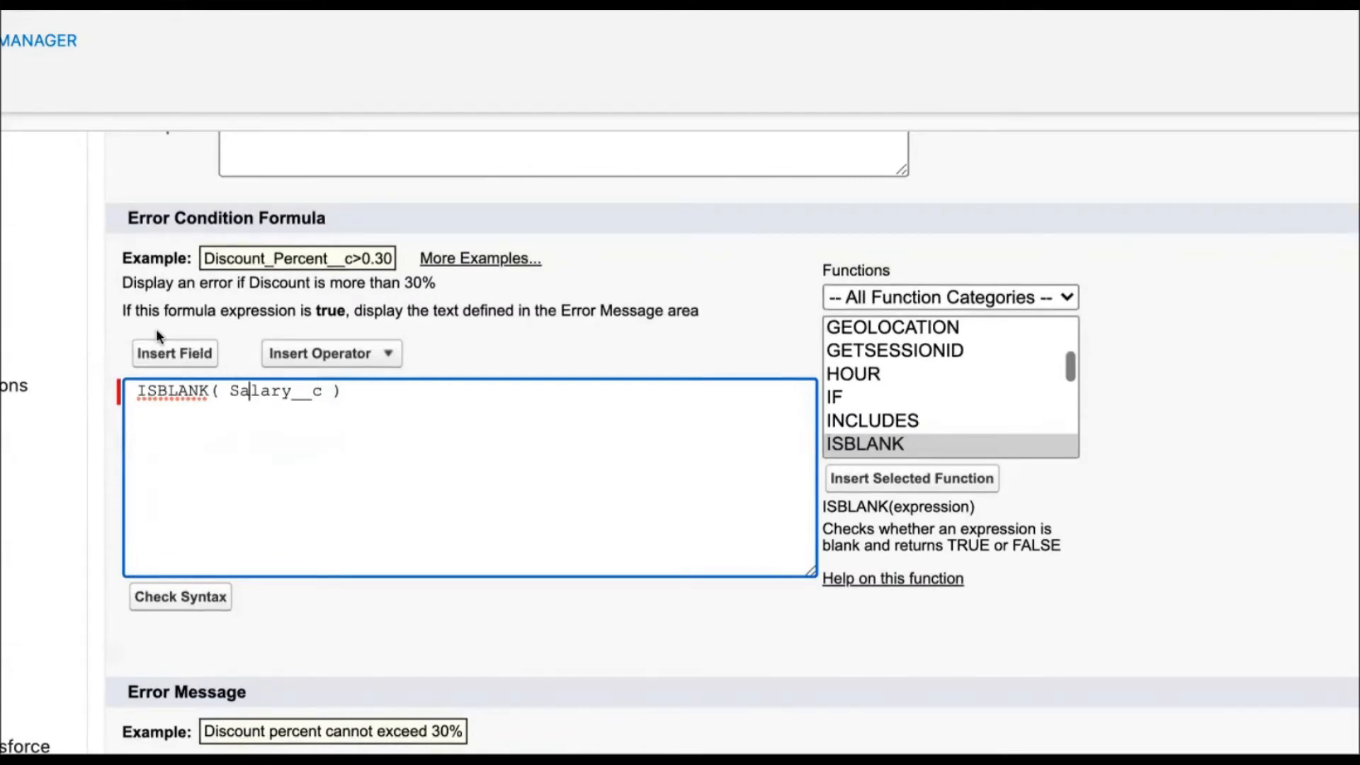
# Run the syntax check on the formula, confirming no errors are found.
pyautogui.moveTo(122, 310); pyautogui.dragTo(700, 312)
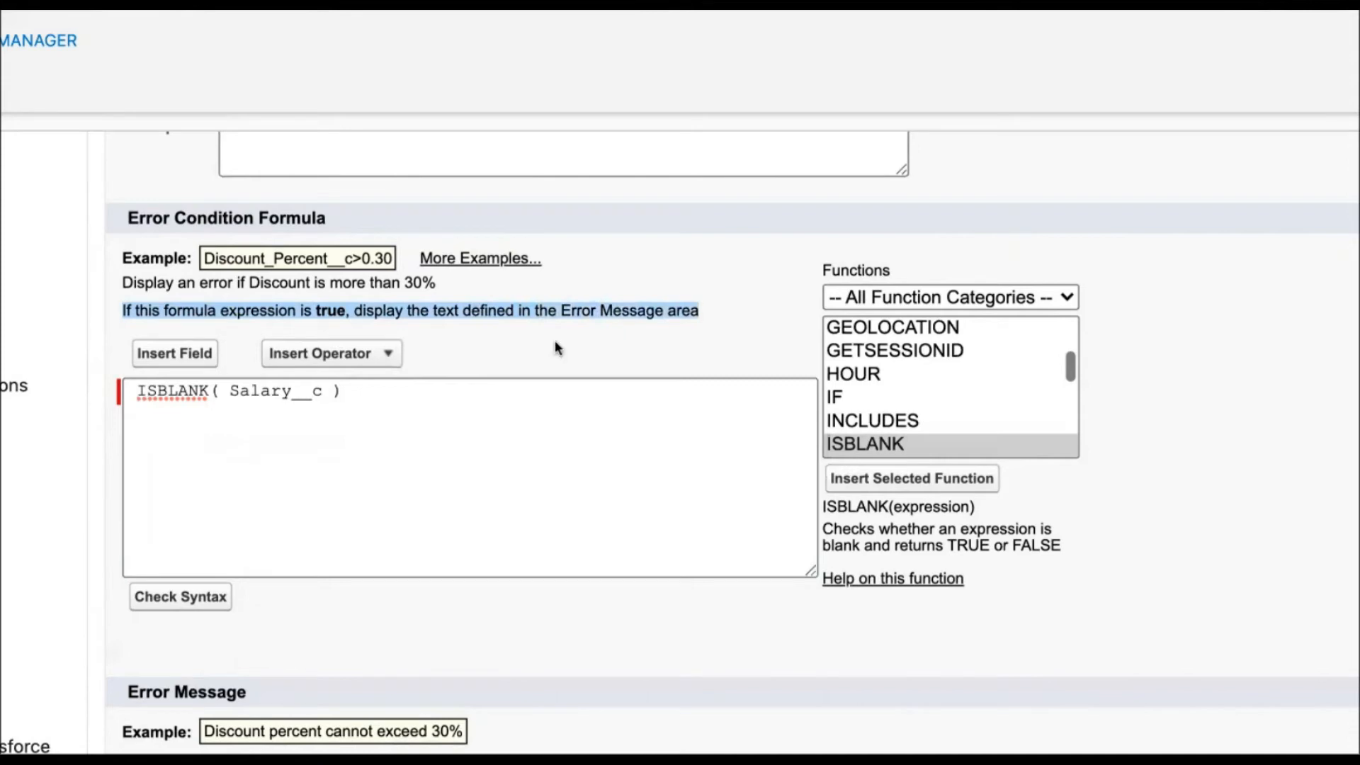
pyautogui.click(484, 357)
pyautogui.click(283, 426)
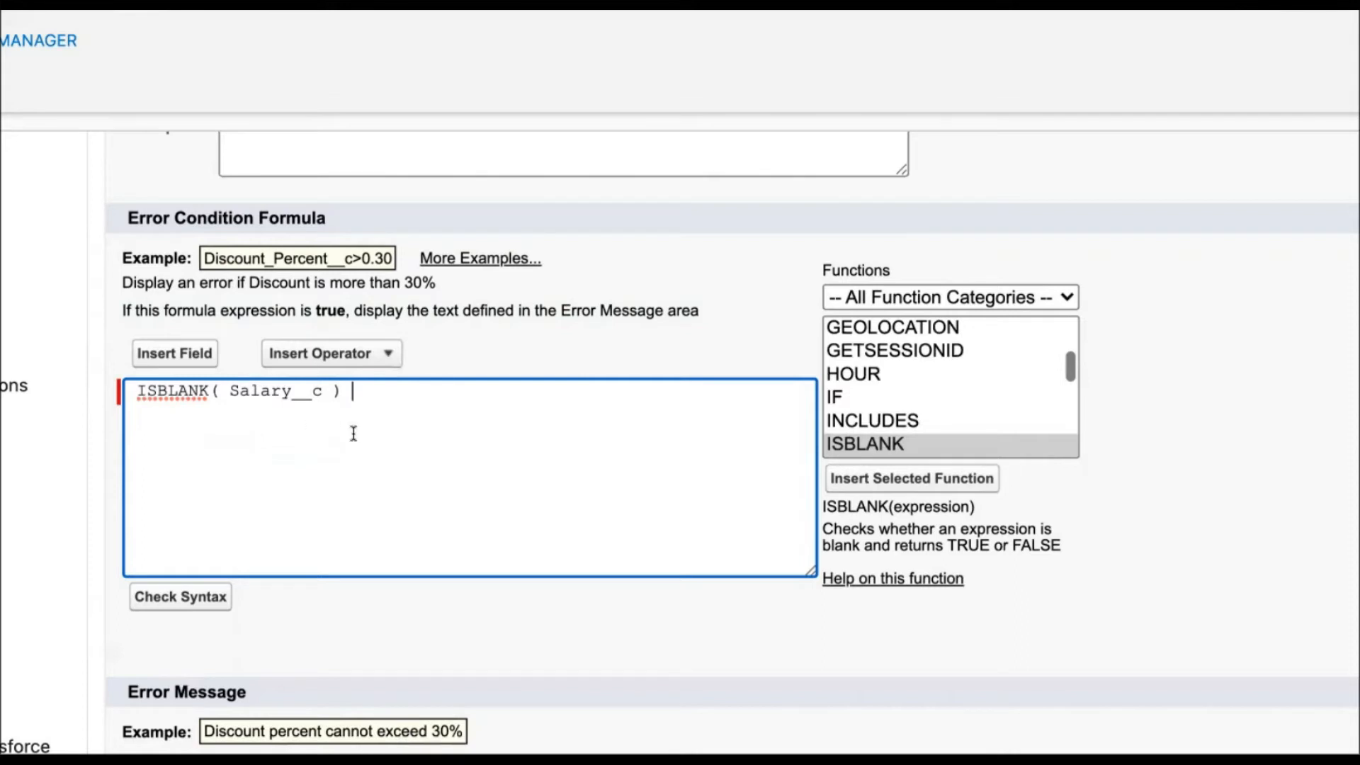
pyautogui.click(219, 599)
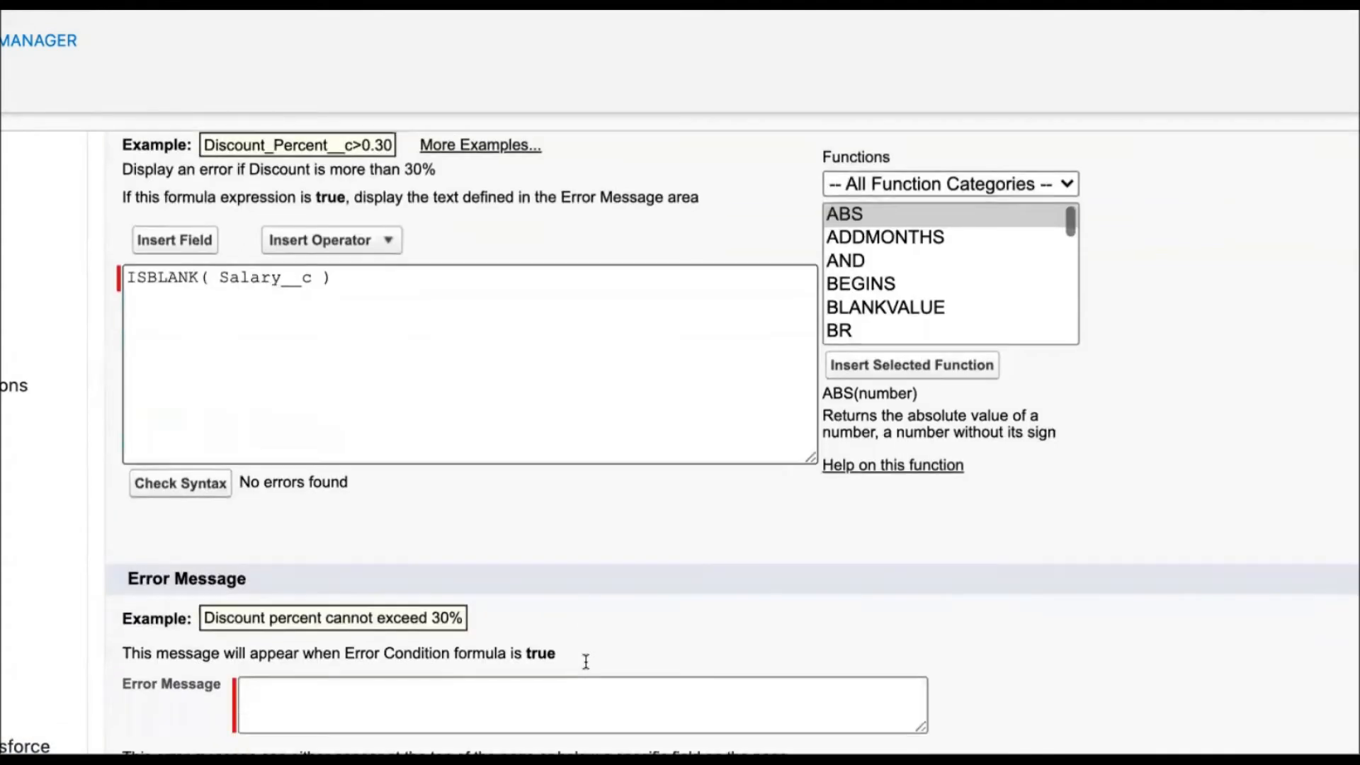
pyautogui.scroll(-1, 512, 532)
# Enter 'Please populate Employee's Salary' as the rule's error message.
pyautogui.scroll(-4, 504, 617)
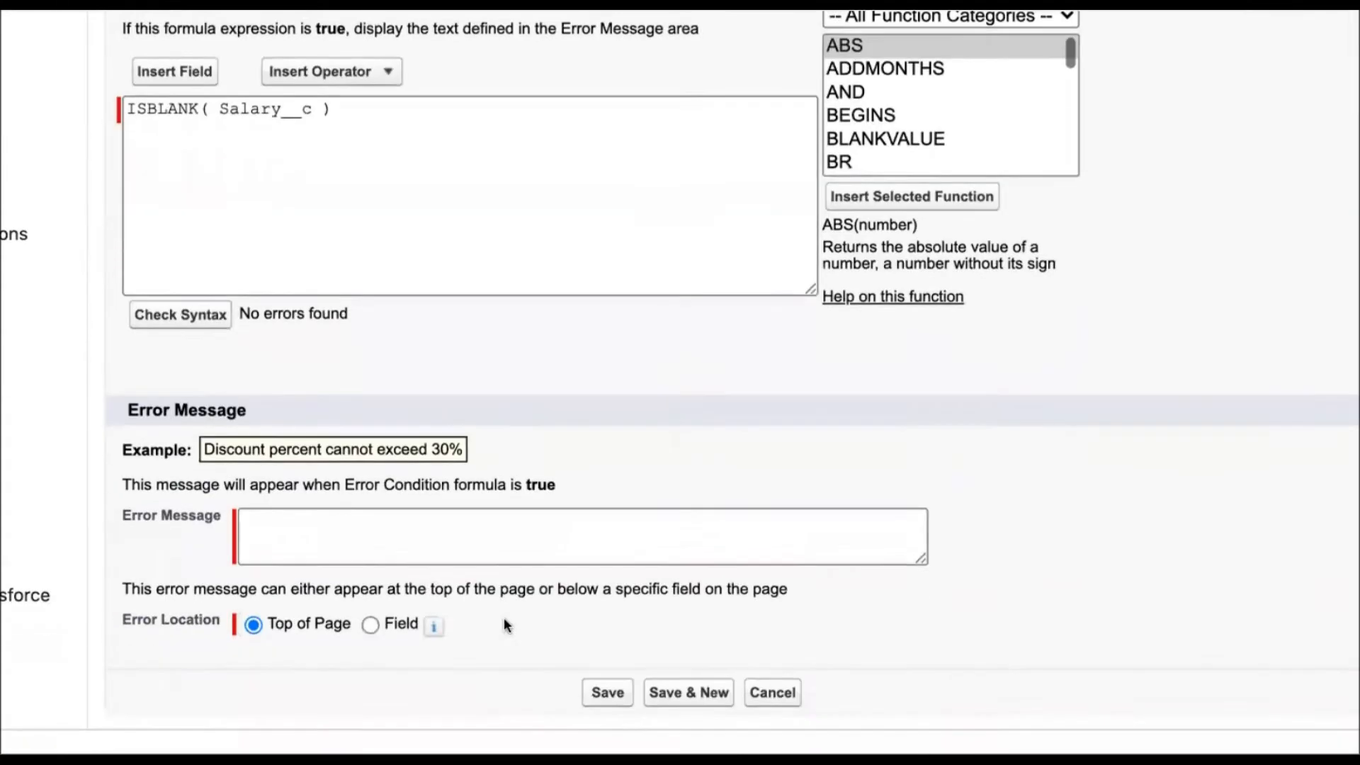
pyautogui.click(393, 521)
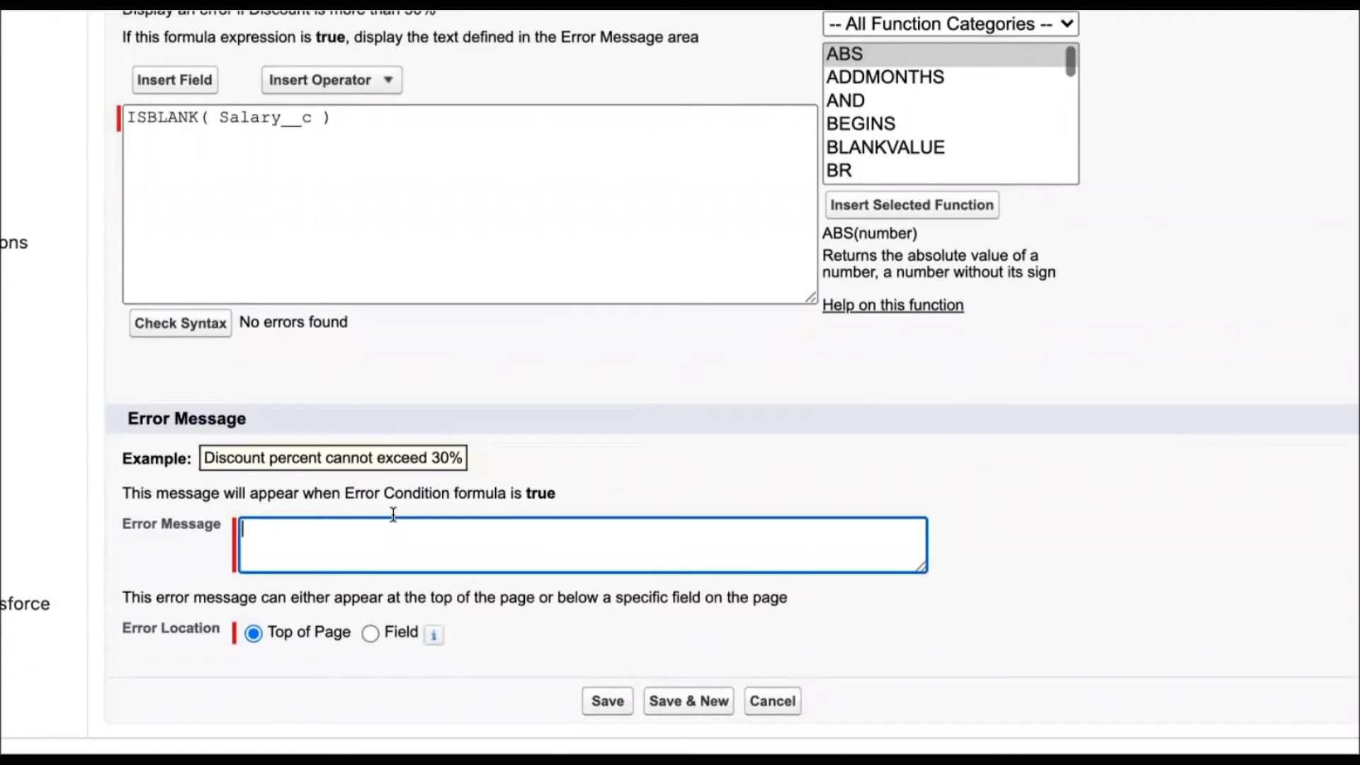
pyautogui.write('Peas')
pyautogui.press('BackSpace')
pyautogui.press('BackSpace')
pyautogui.press('BackSpace')
pyautogui.write('lease popou')
pyautogui.press('BackSpace')
pyautogui.press('BackSpace')
pyautogui.write('ulate ')
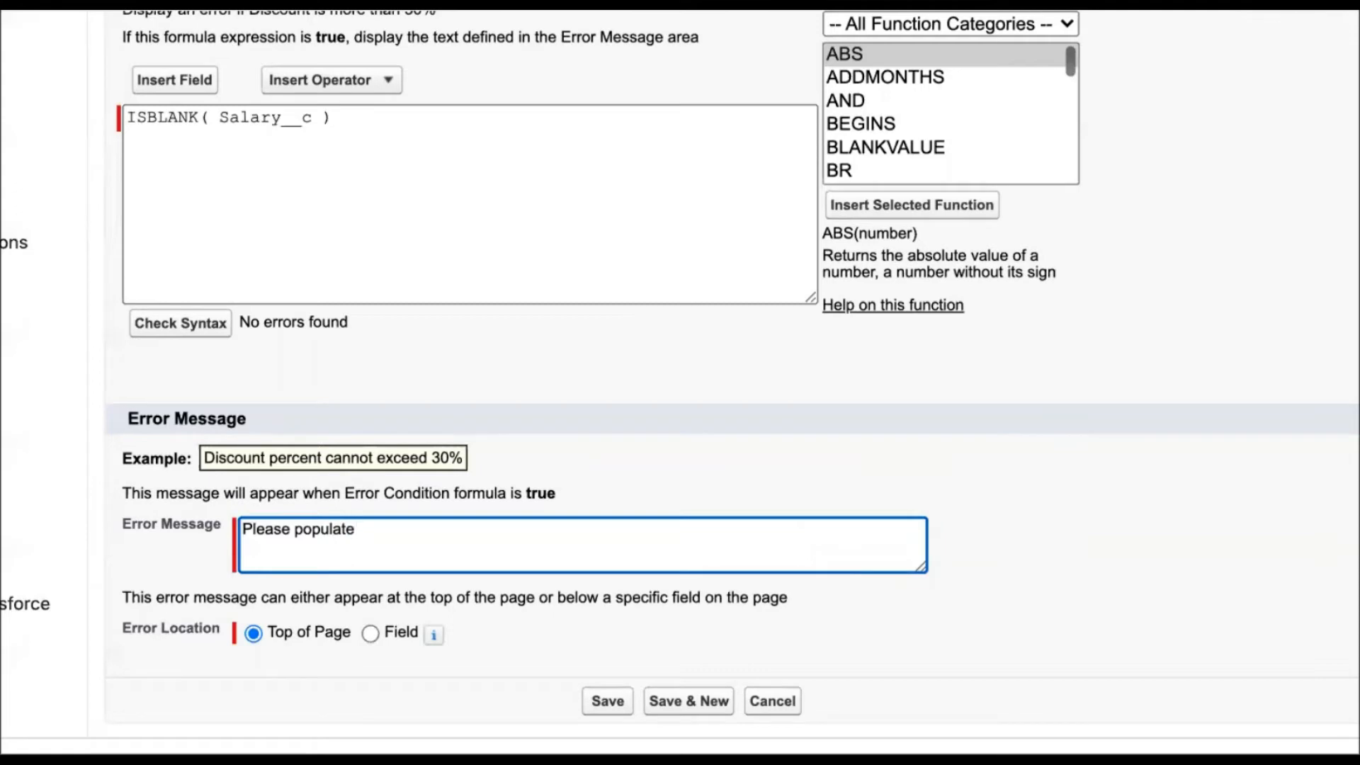
pyautogui.write("Employee's Salary")
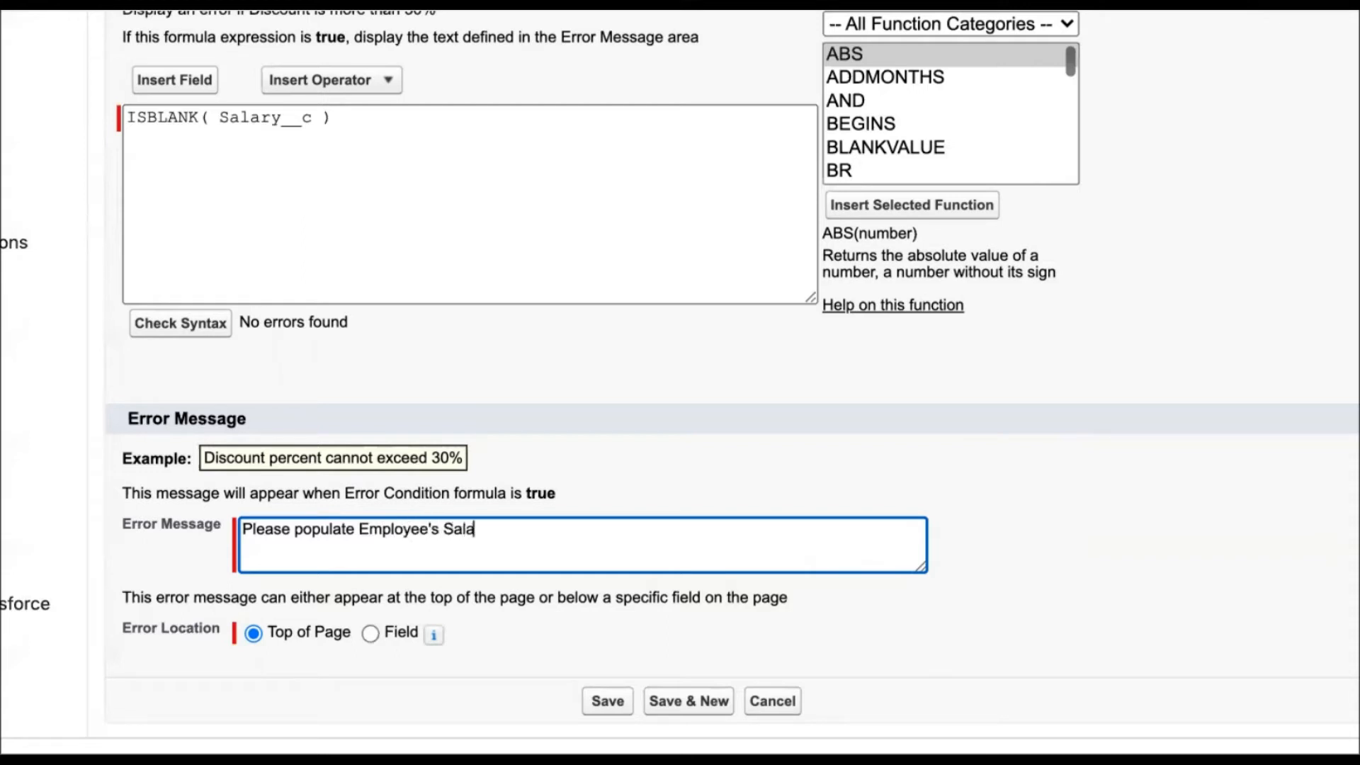
pyautogui.click(577, 669)
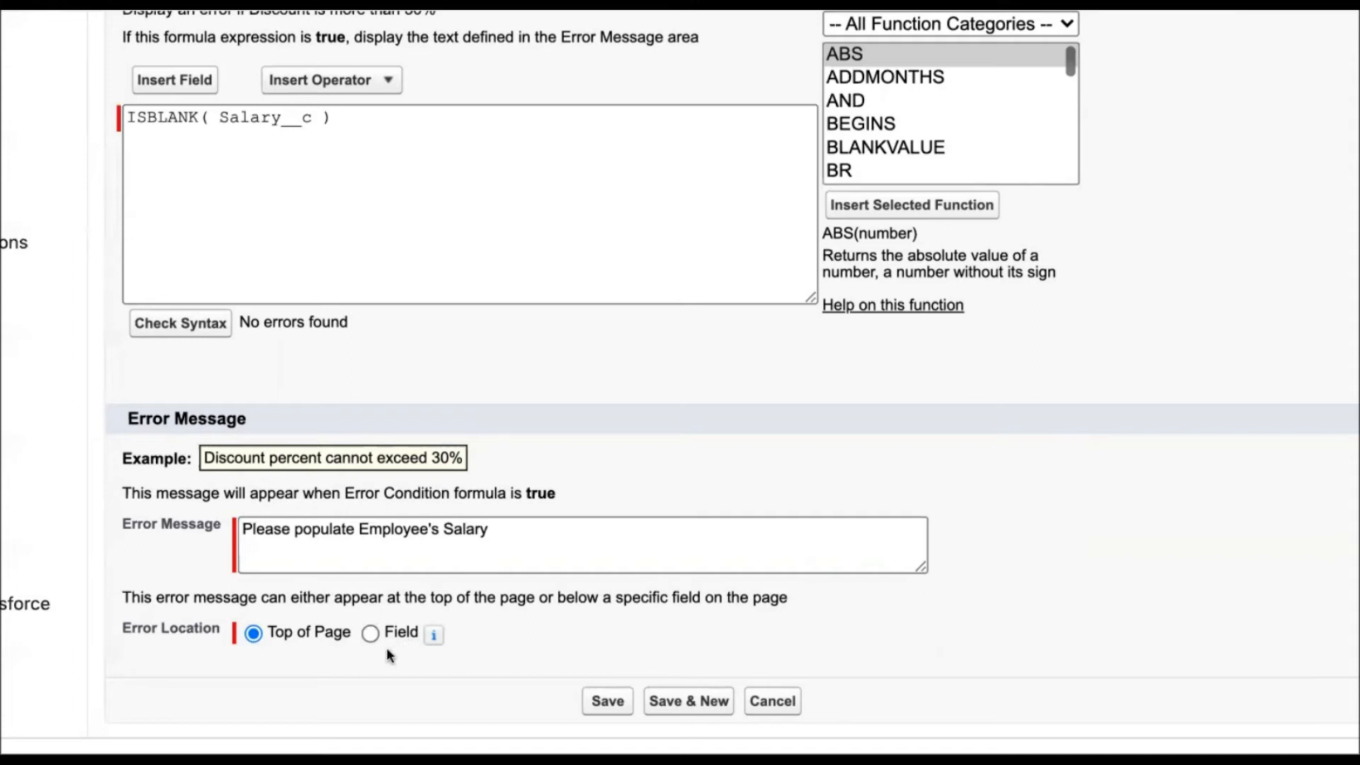
# Set the error location to the Salary field and save Validate_Salary_Of_Employee.
pyautogui.click(243, 128)
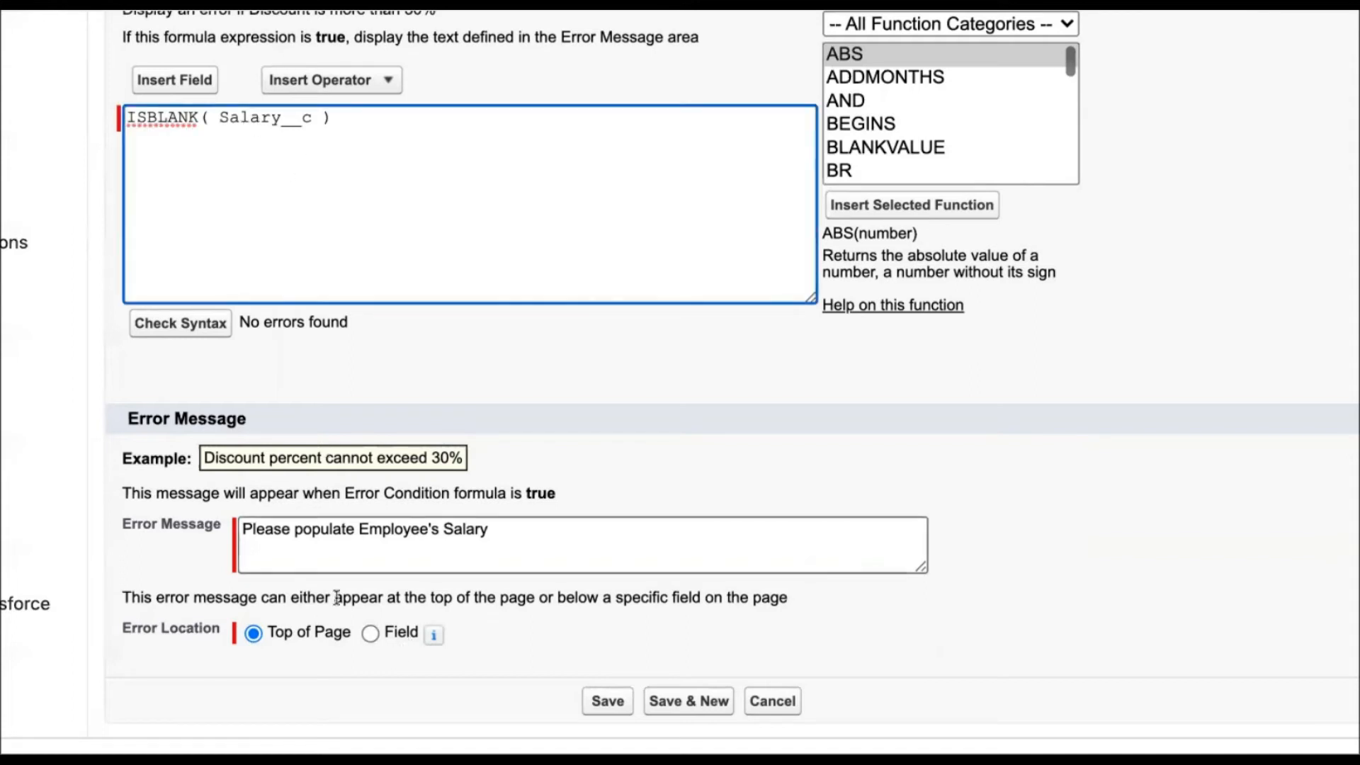
pyautogui.click(368, 634)
pyautogui.click(476, 633)
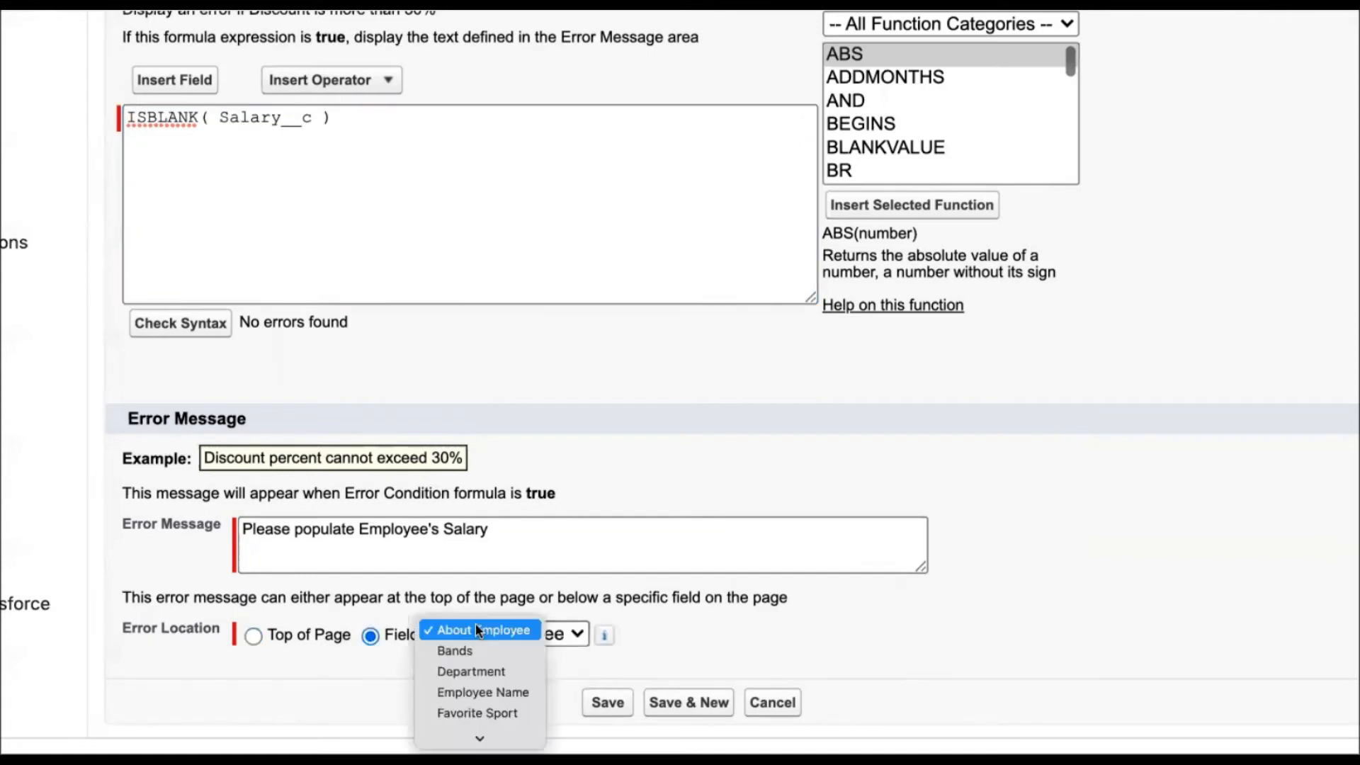
pyautogui.scroll(-3, 470, 664)
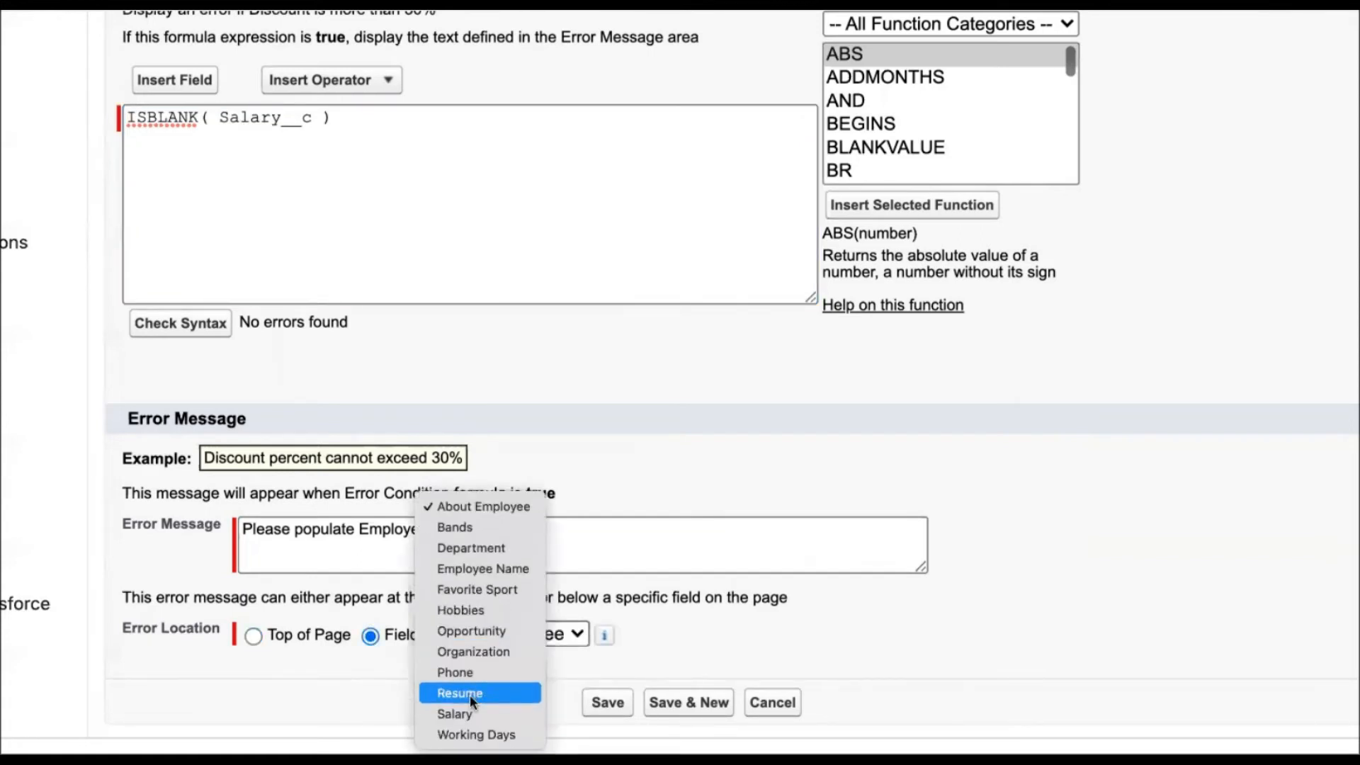
pyautogui.click(461, 712)
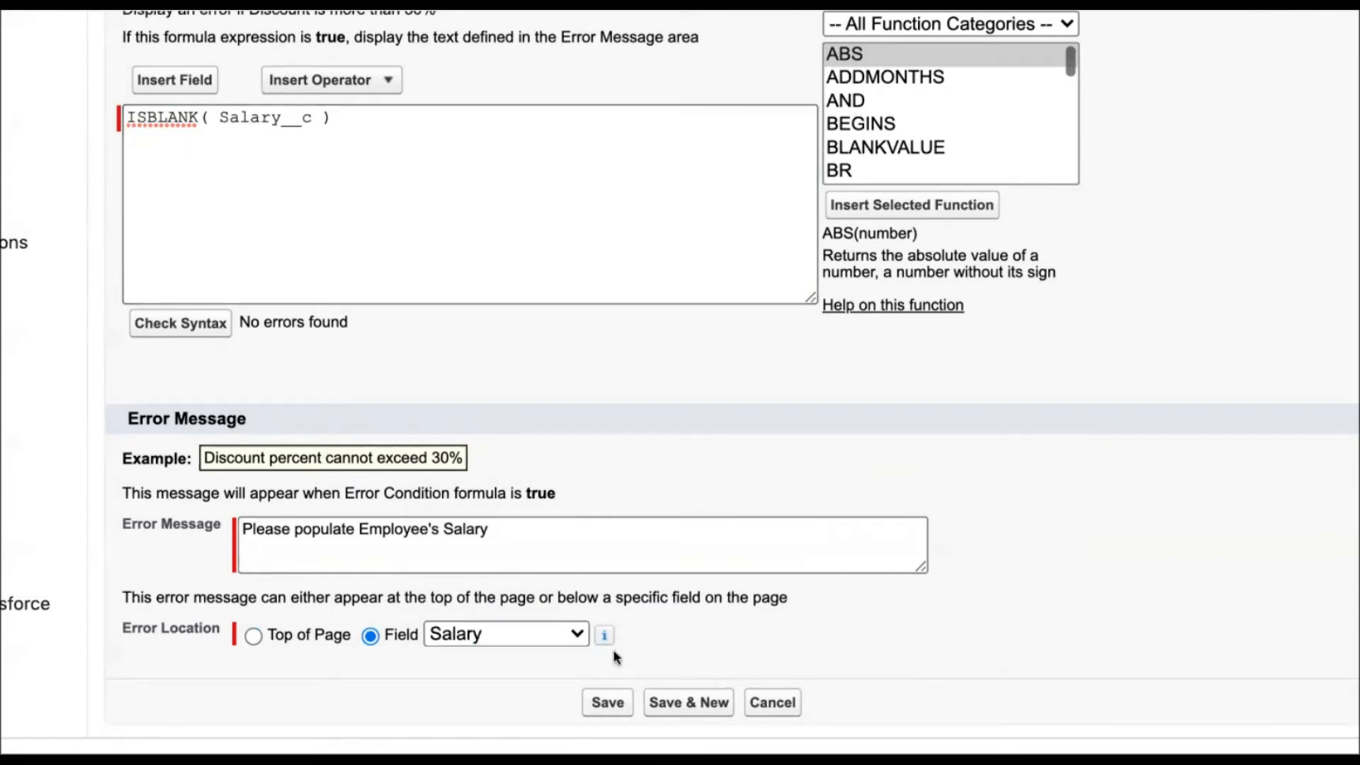
pyautogui.click(607, 701)
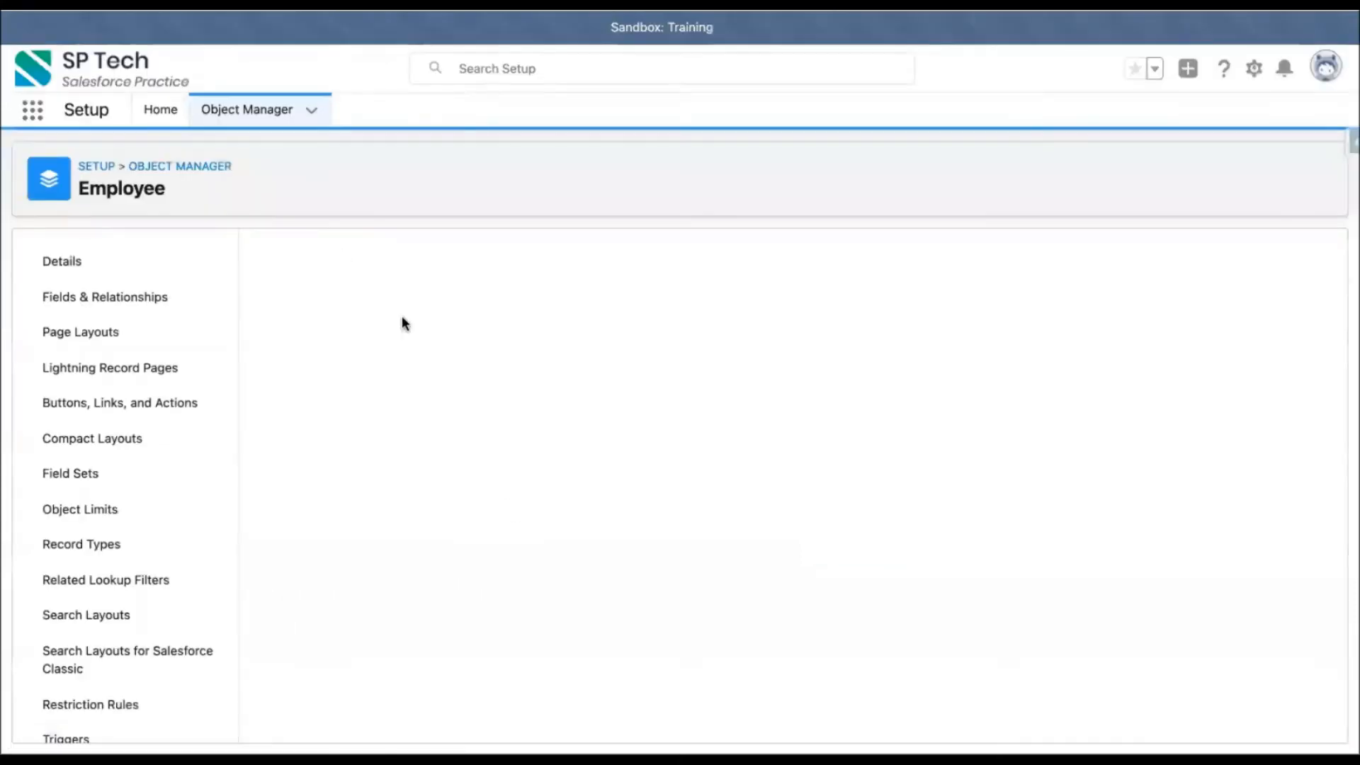
# Clear the 100,000 Salary on record E-0005 and try saving it blank.
pyautogui.scroll(-2, 215, 495)
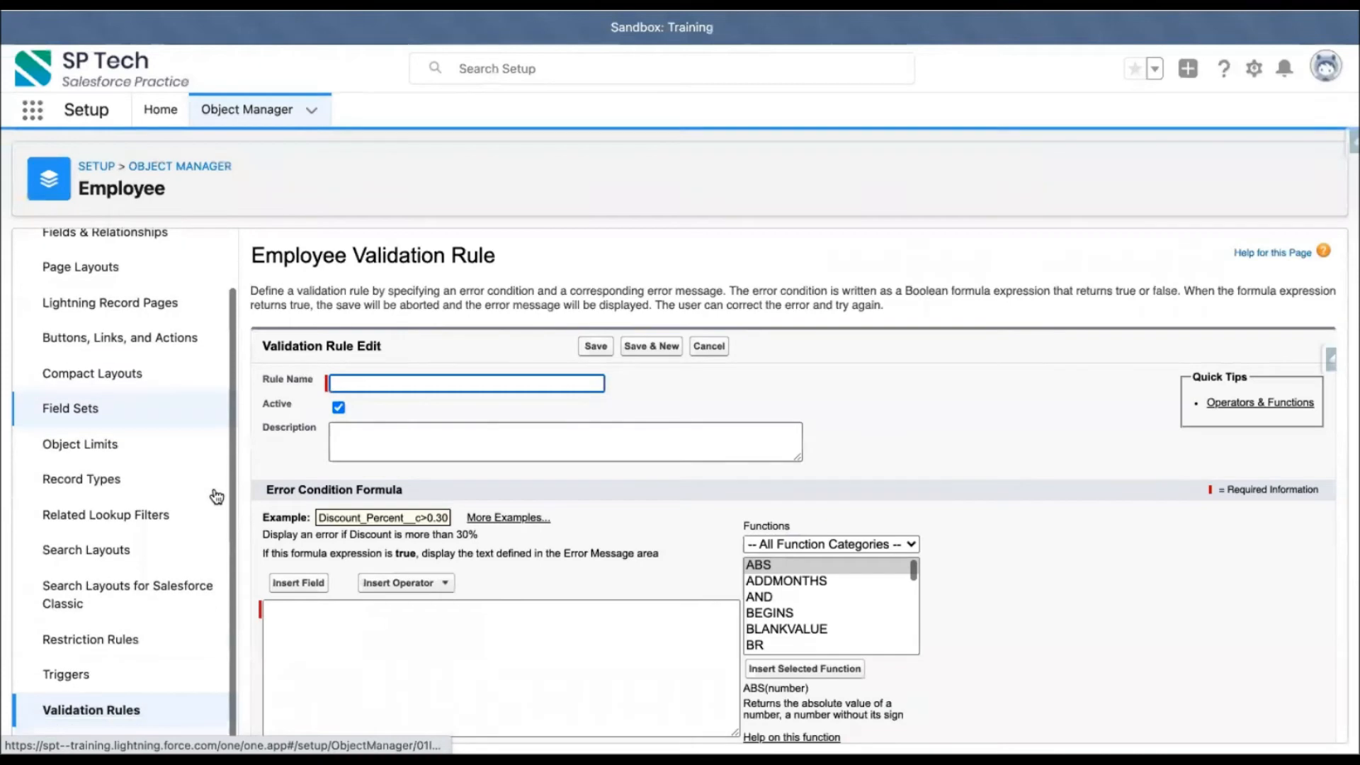
pyautogui.click(90, 726)
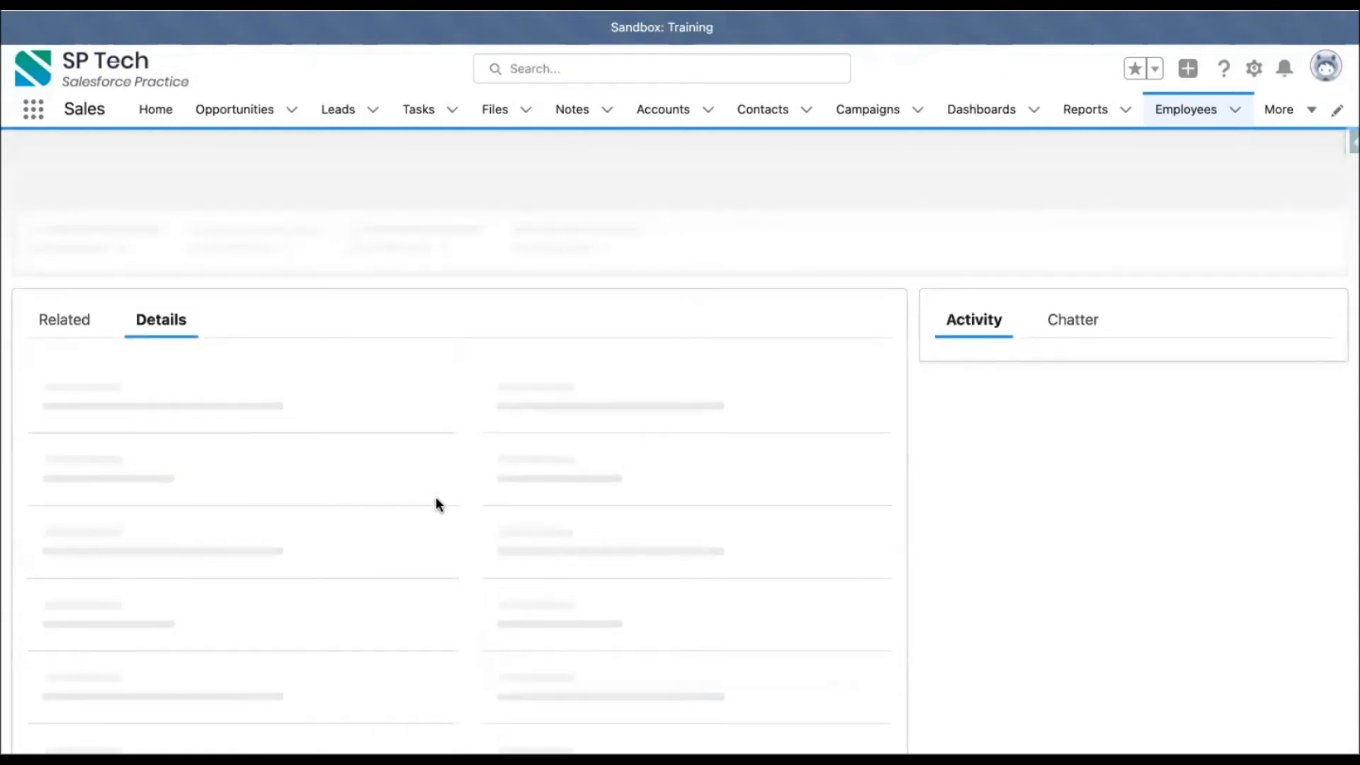
pyautogui.scroll(-3, 710, 551)
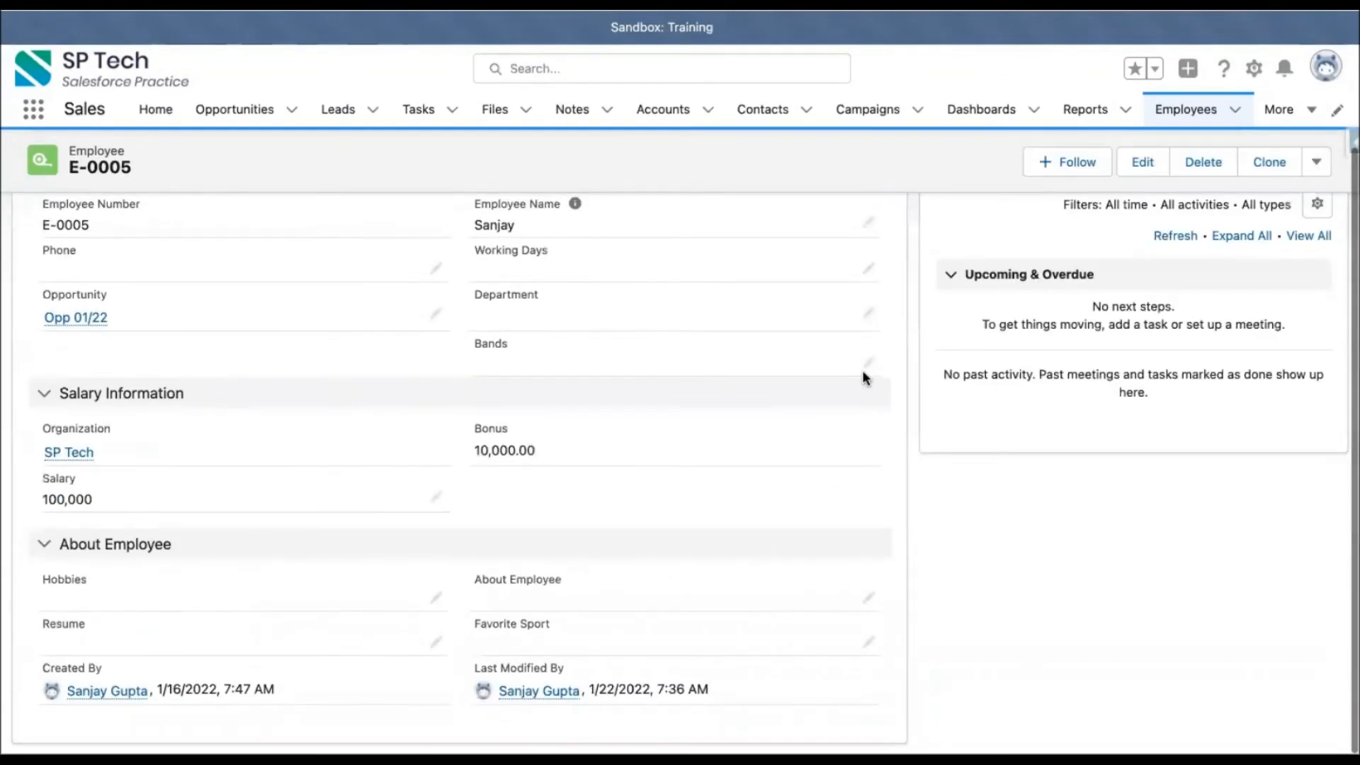
pyautogui.click(865, 365)
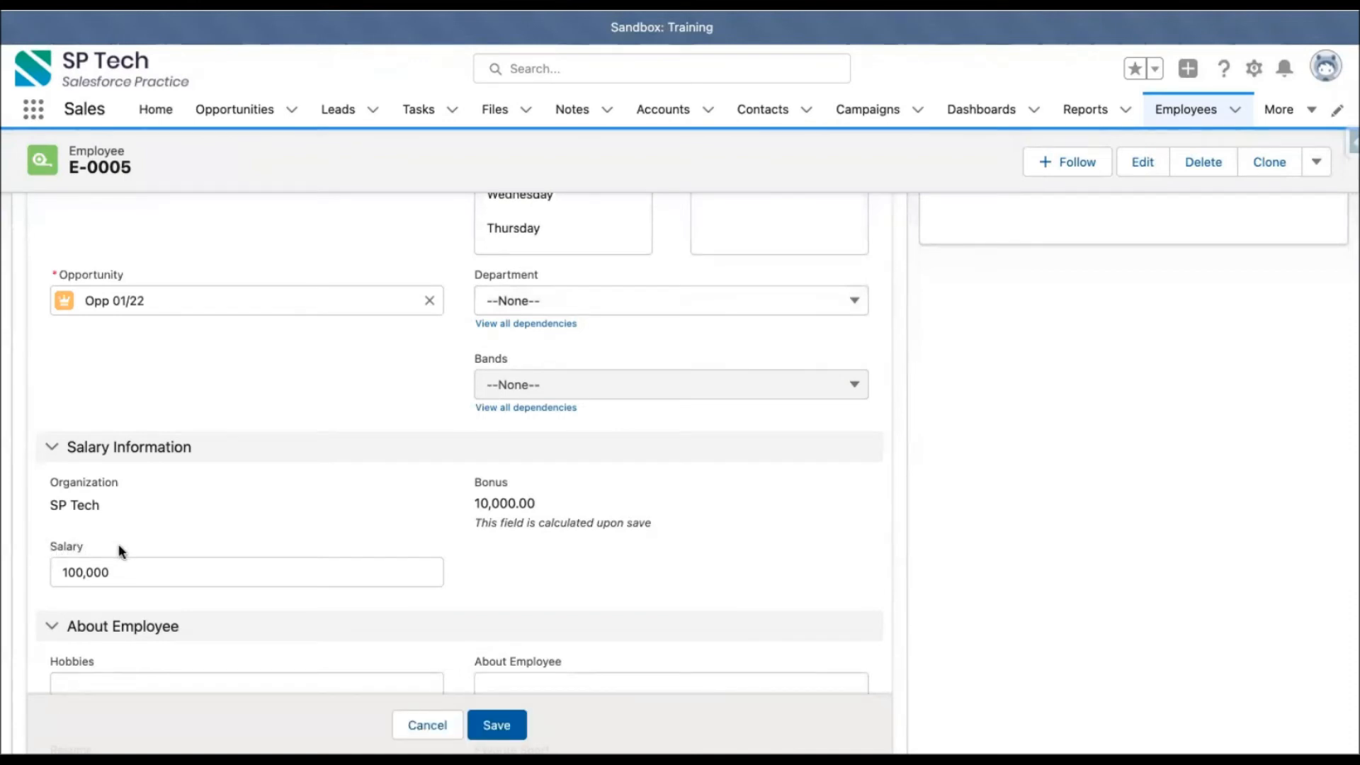
pyautogui.click(129, 572)
pyautogui.press('BackSpace')
pyautogui.press('BackSpace')
pyautogui.press('BackSpace')
pyautogui.press('BackSpace')
pyautogui.press('BackSpace')
pyautogui.press('BackSpace')
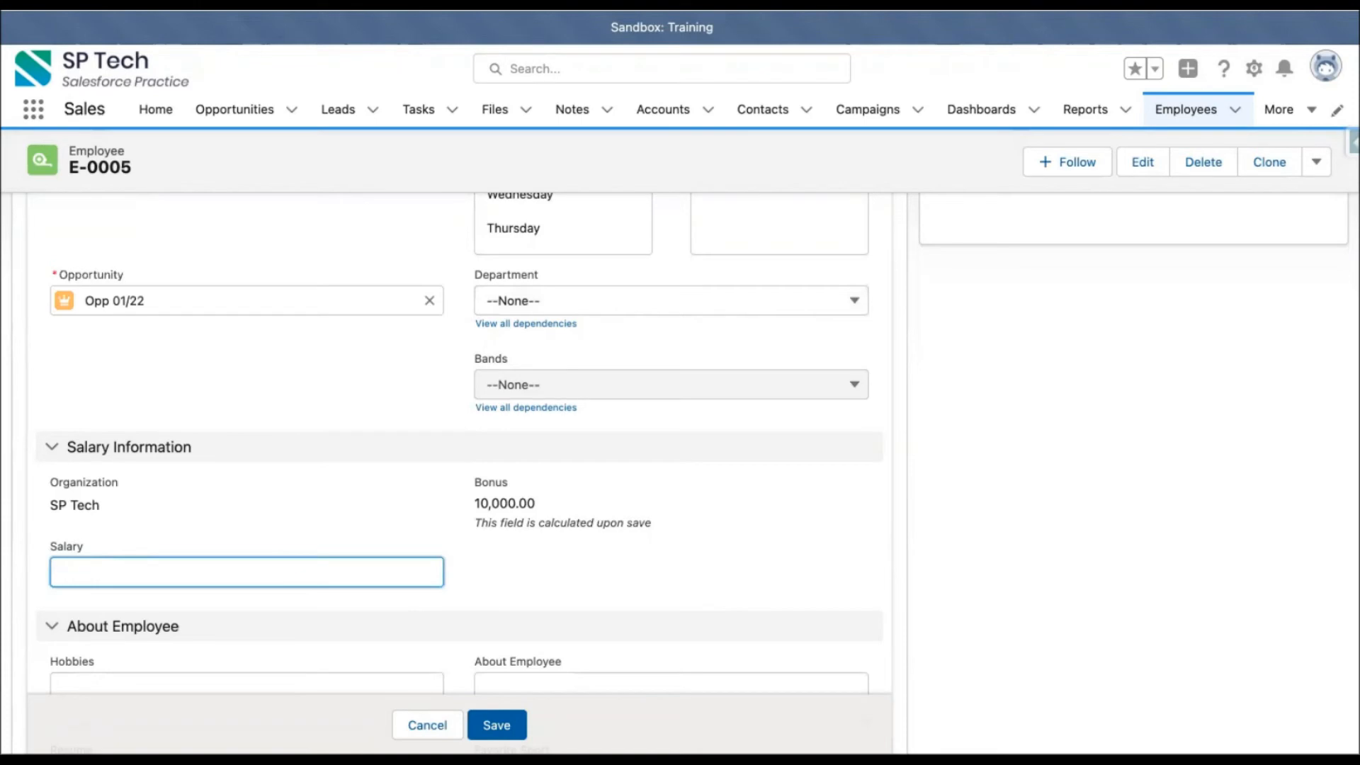
pyautogui.click(496, 724)
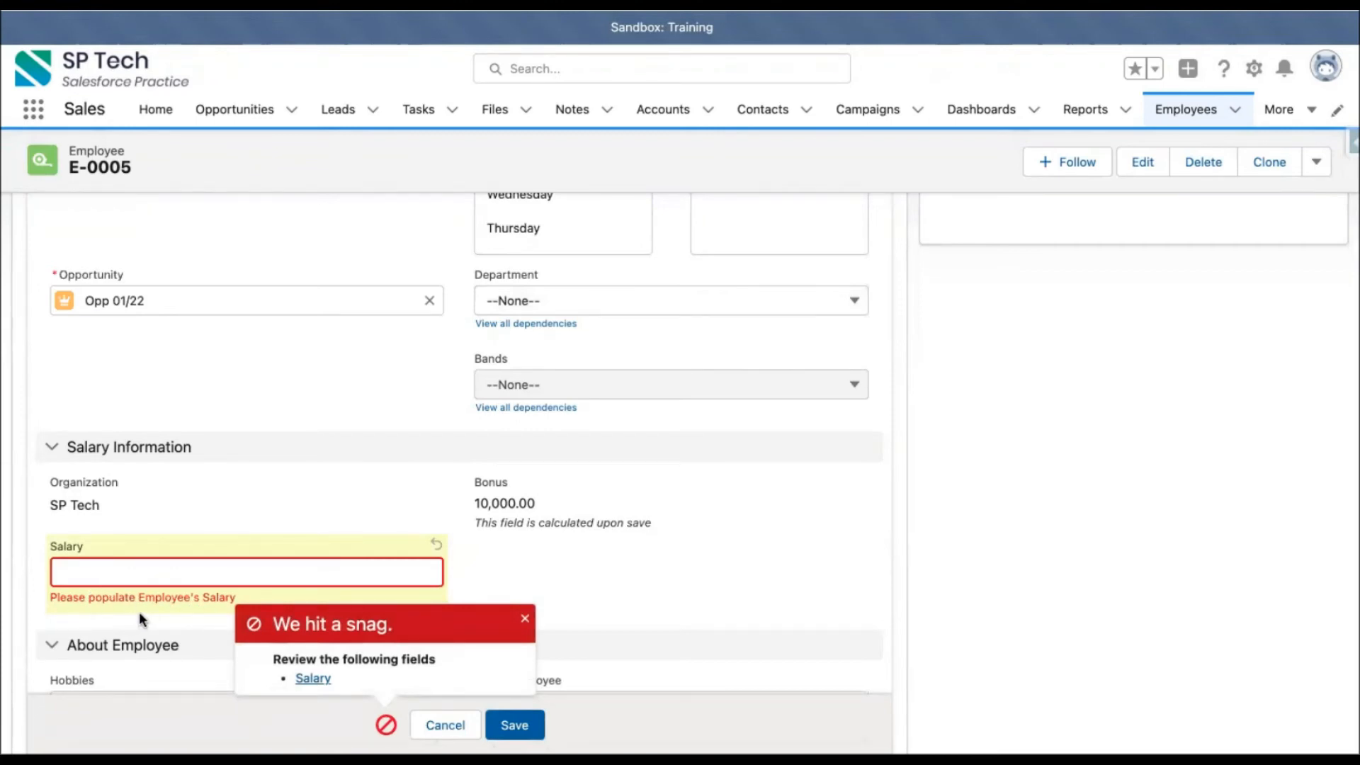
# Dismiss the salary error, cancel the edit, and open the Validate_Salary_Of_Employee rule.
pyautogui.click(525, 618)
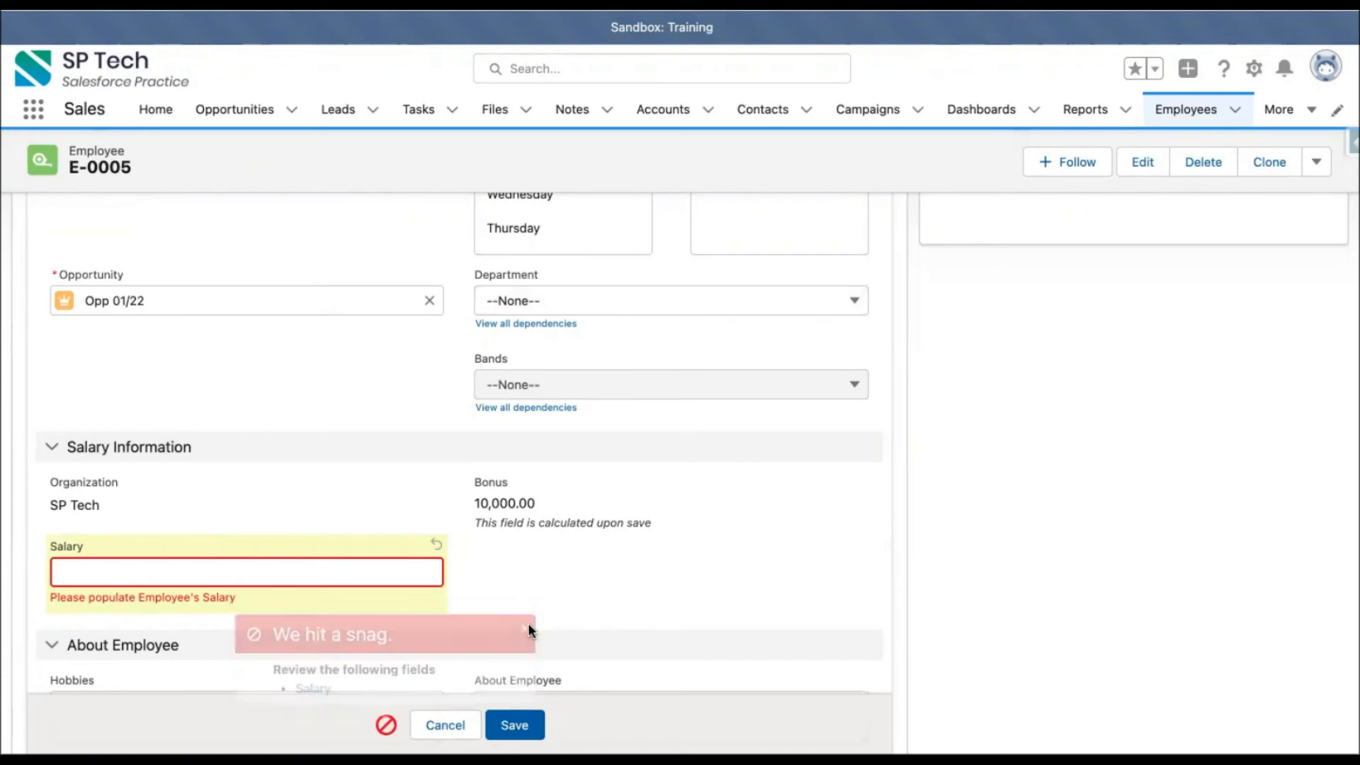
pyautogui.click(445, 725)
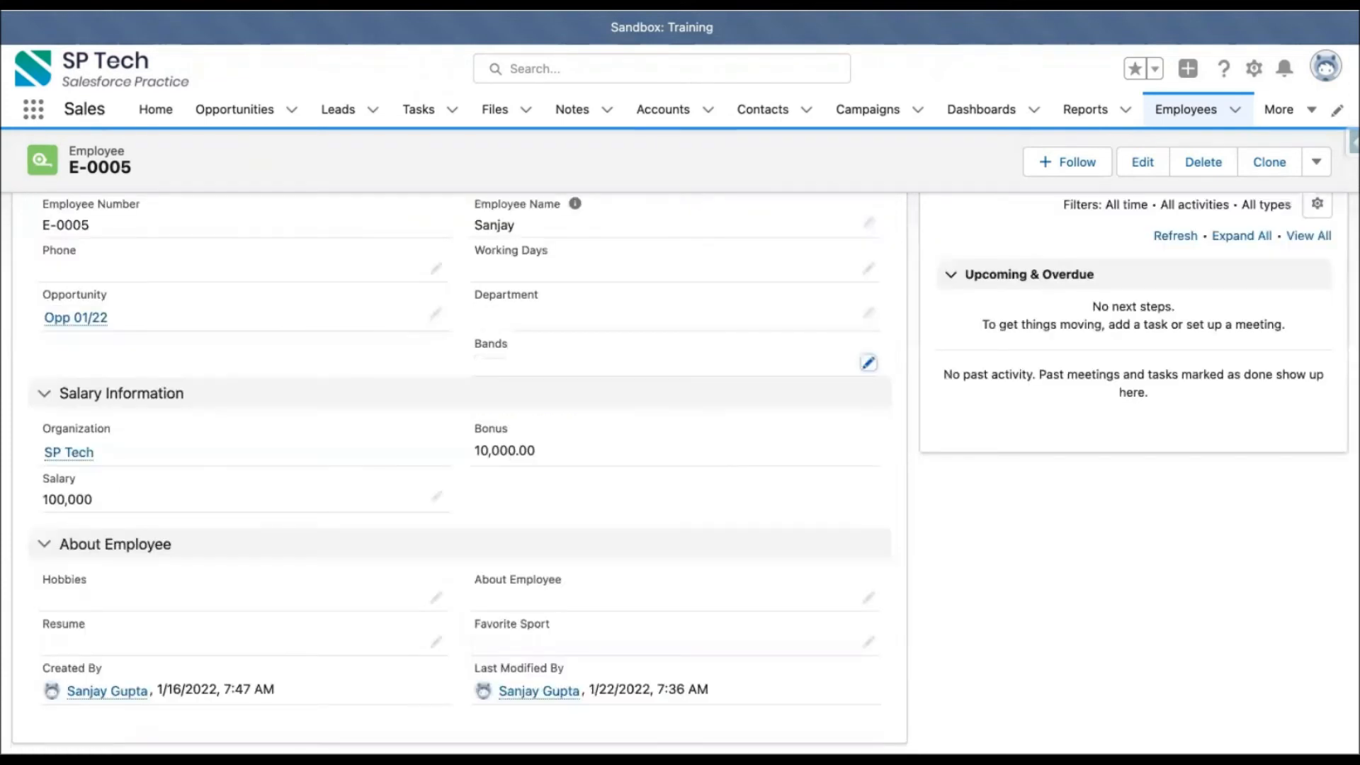
pyautogui.click(723, 4)
pyautogui.click(352, 344)
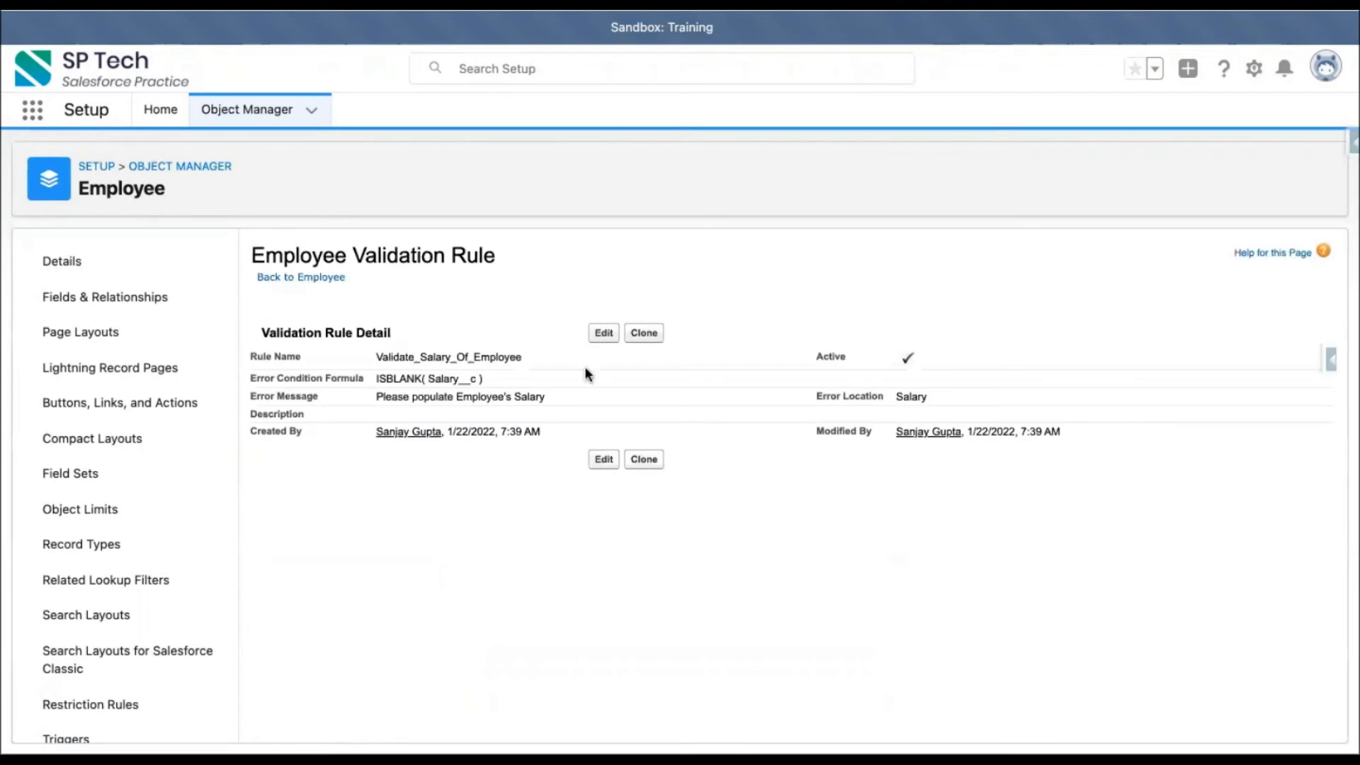
# Wrap the rule's ISBLANK(Salary__c) condition inside OR( , ) in the error formula.
pyautogui.click(608, 333)
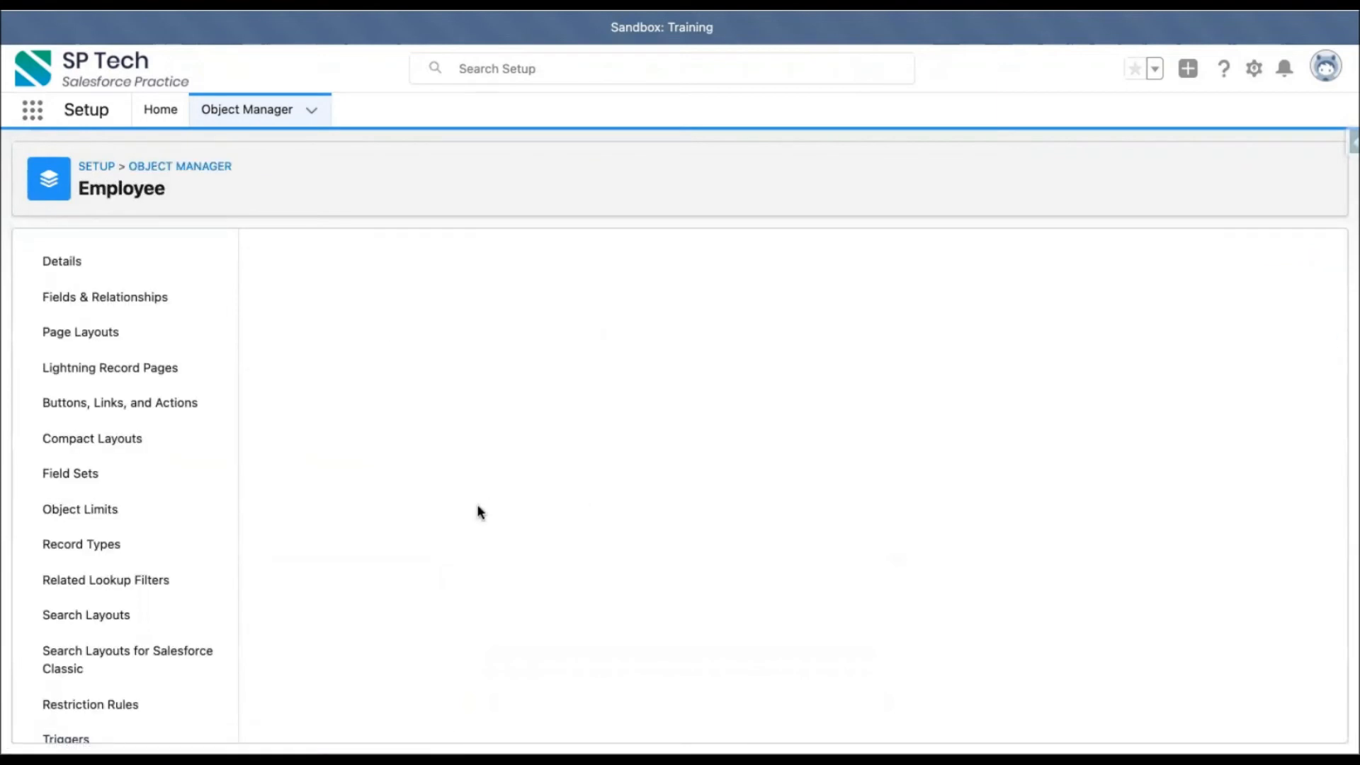
pyautogui.scroll(-2, 443, 558)
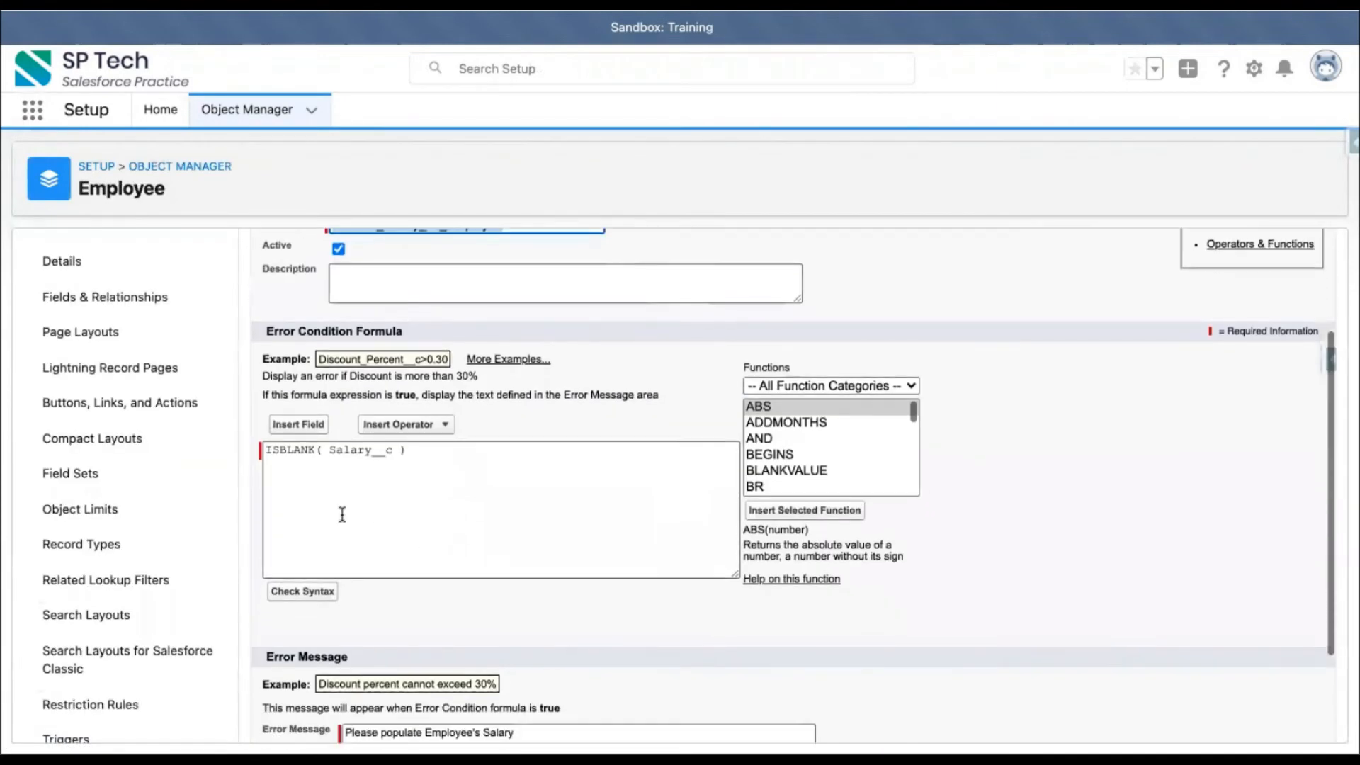
pyautogui.click(272, 458)
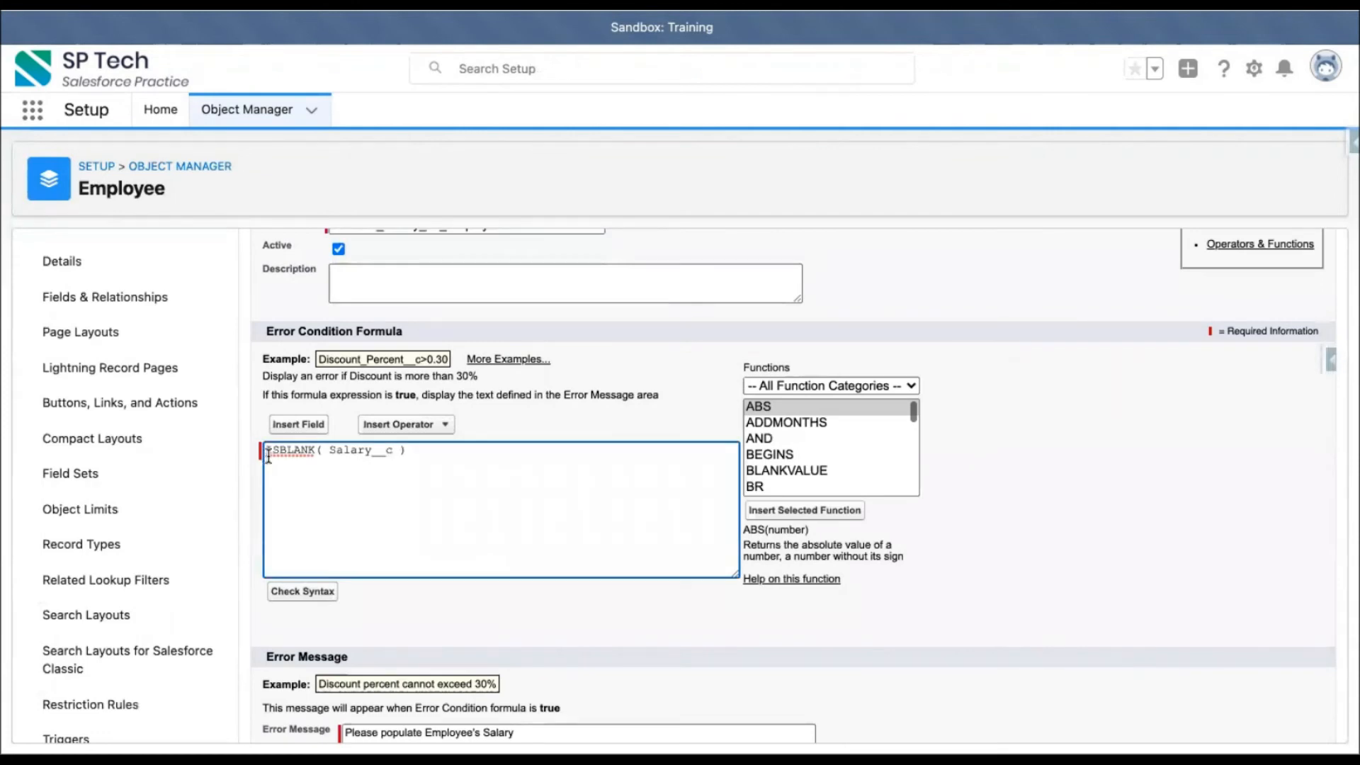
pyautogui.write('OR')
pyautogui.press('Return')
pyautogui.write('(')
pyautogui.press('BackSpace')
pyautogui.write('(')
pyautogui.write(',')
pyautogui.press('Return')
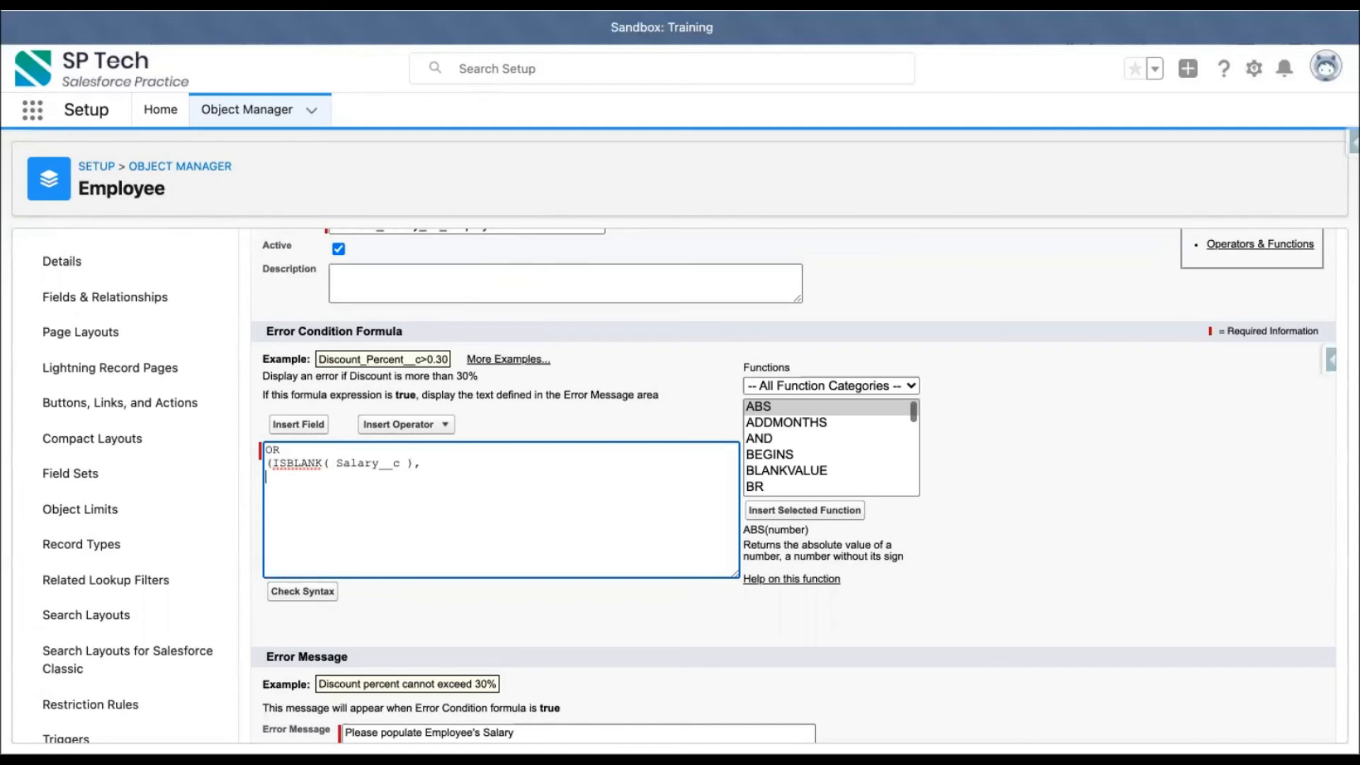
# Add Salary__c < 0 as the second OR condition.
pyautogui.click(357, 466)
pyautogui.click(316, 488)
pyautogui.doubleClick(359, 464)
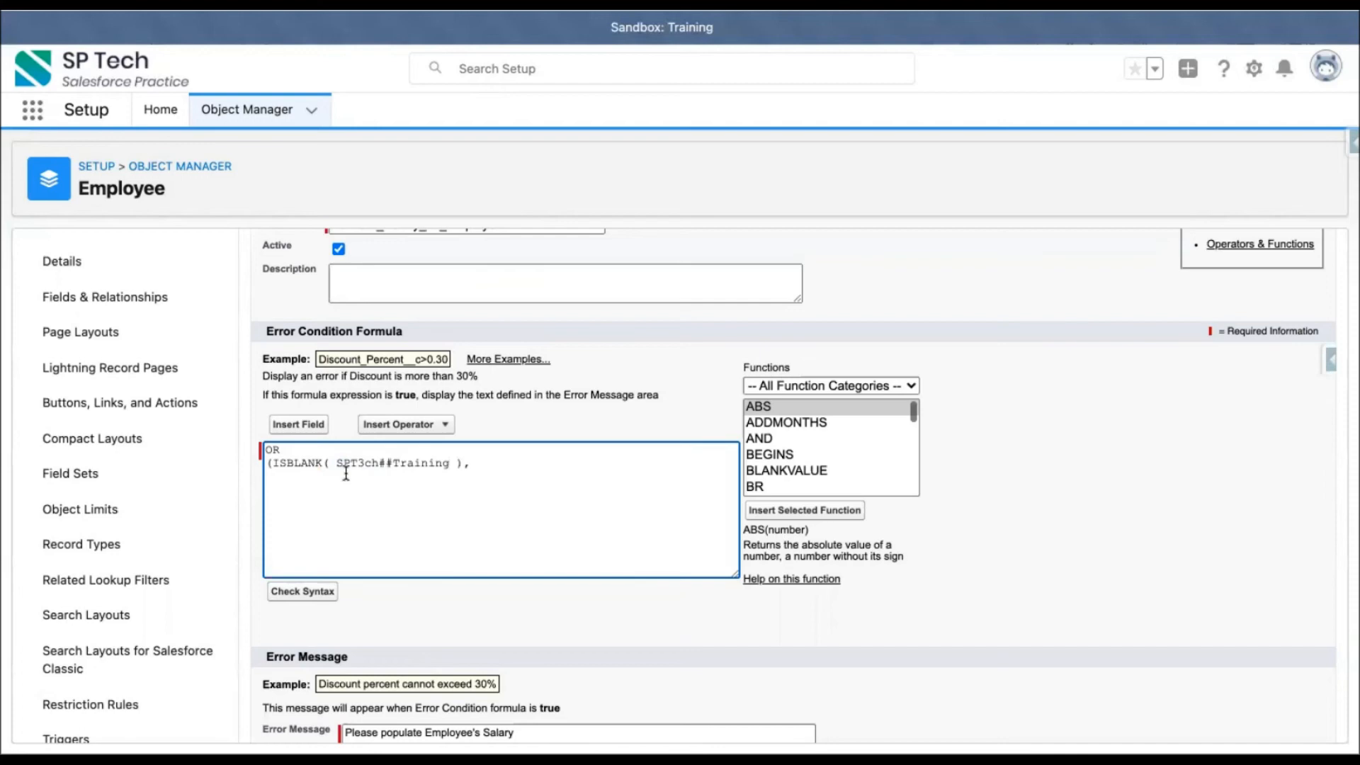
pyautogui.hotkey('ctrl', 'z')
pyautogui.hotkey('ctrl', 'z')
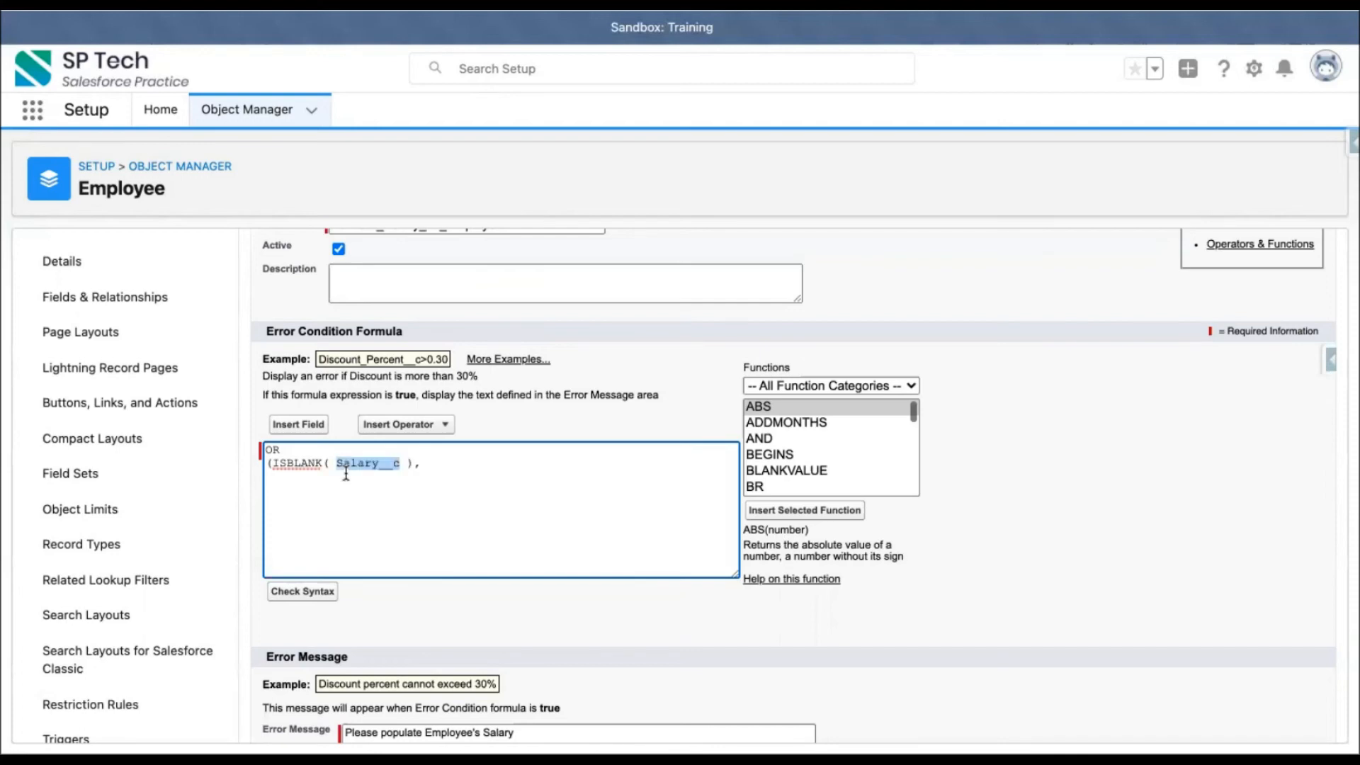
pyautogui.click(345, 473)
pyautogui.write('Salary__c')
pyautogui.write('<')
pyautogui.moveTo(273, 462); pyautogui.dragTo(412, 461)
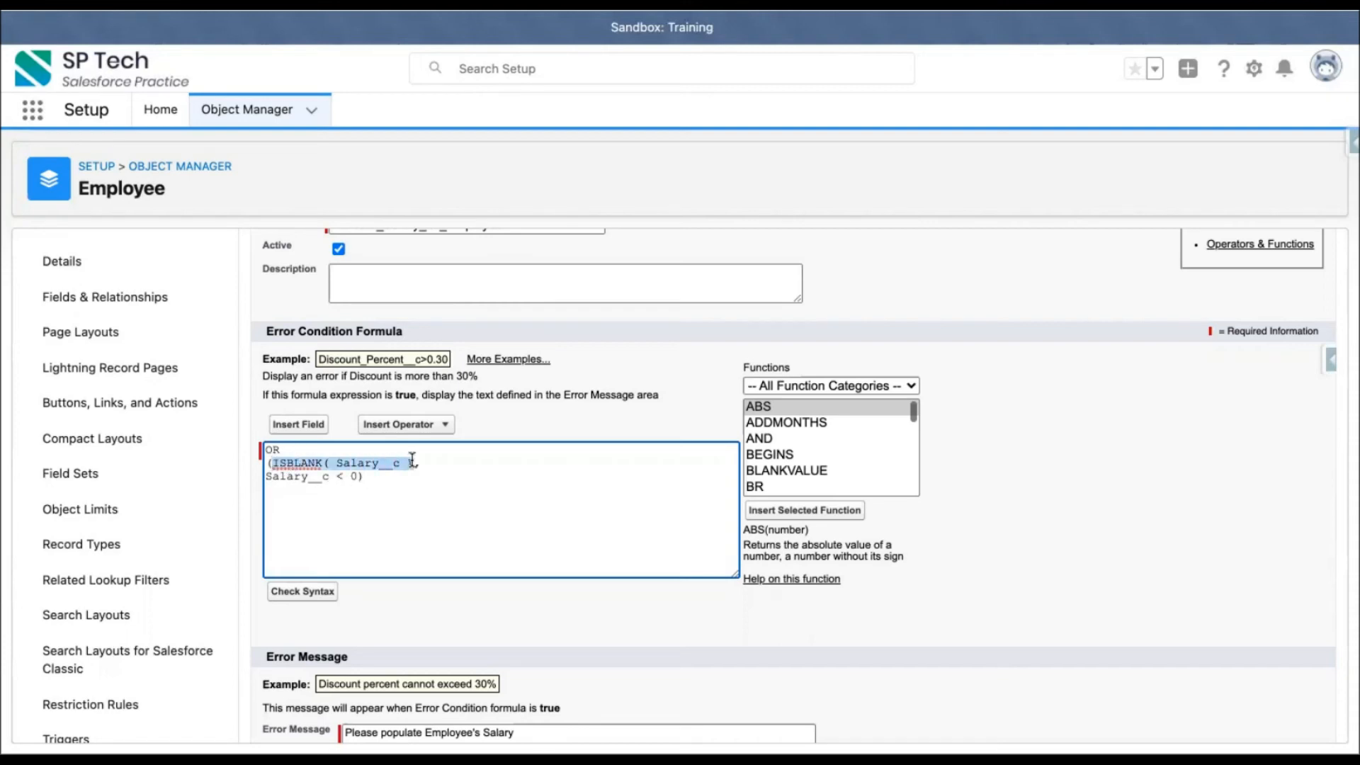
pyautogui.moveTo(272, 476); pyautogui.dragTo(329, 475)
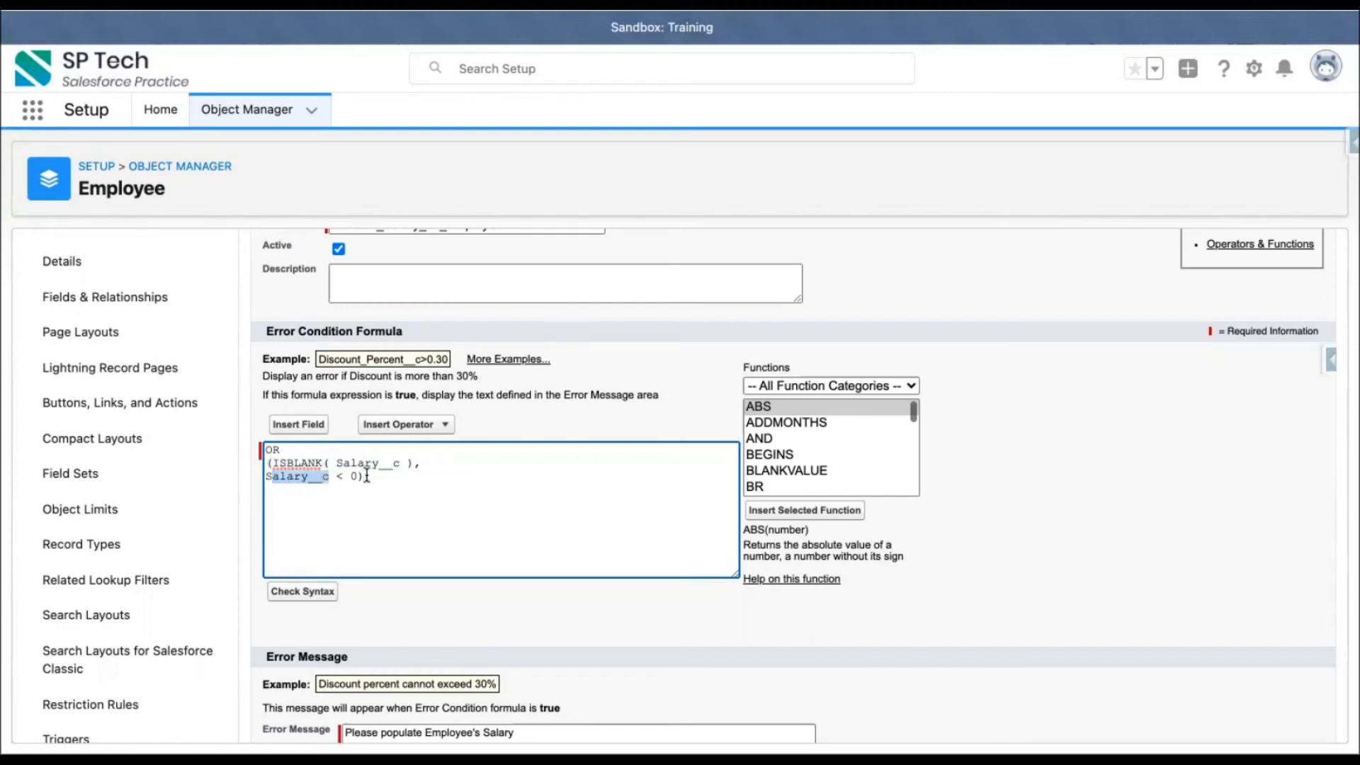
pyautogui.click(367, 476)
# Append 'and It cannot be negative.' to the error message and save the rule.
pyautogui.scroll(-3, 461, 541)
pyautogui.click(531, 598)
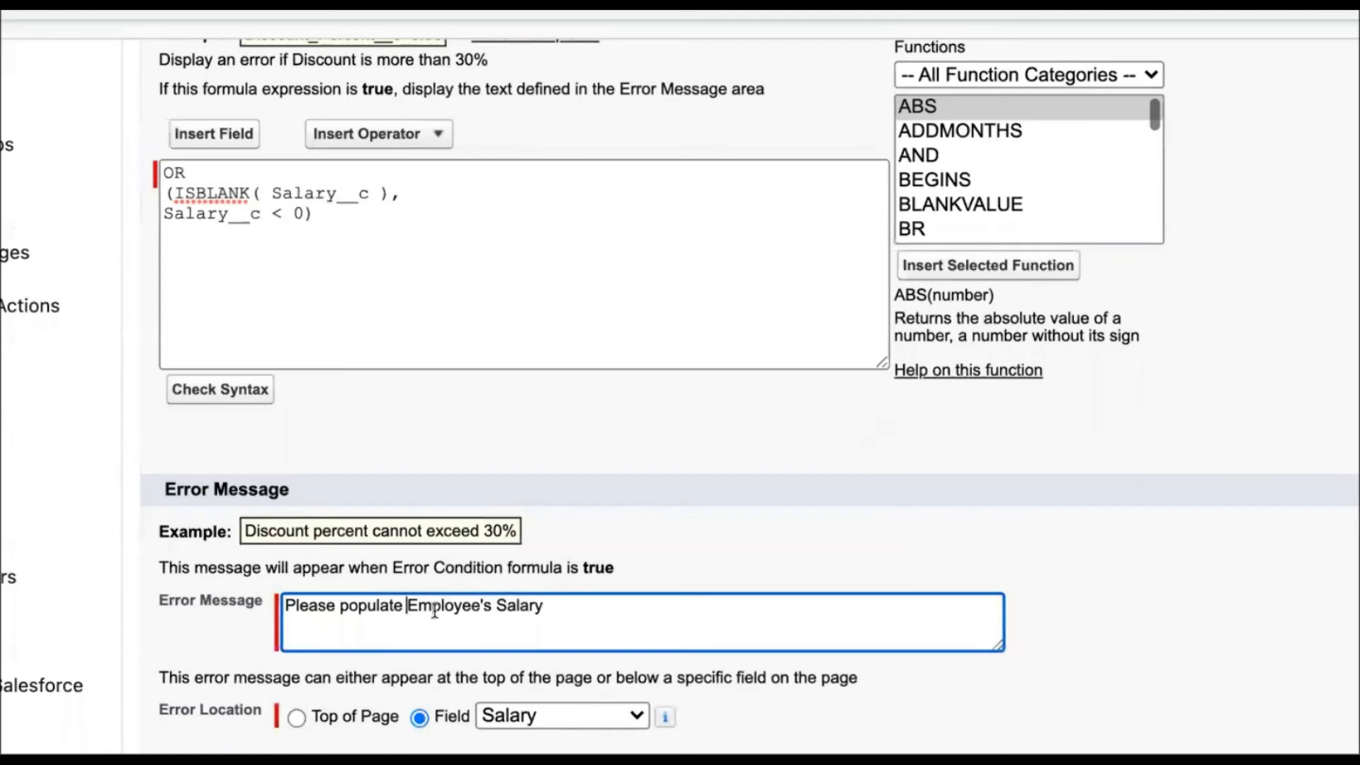
pyautogui.write('and It cannot be negative.')
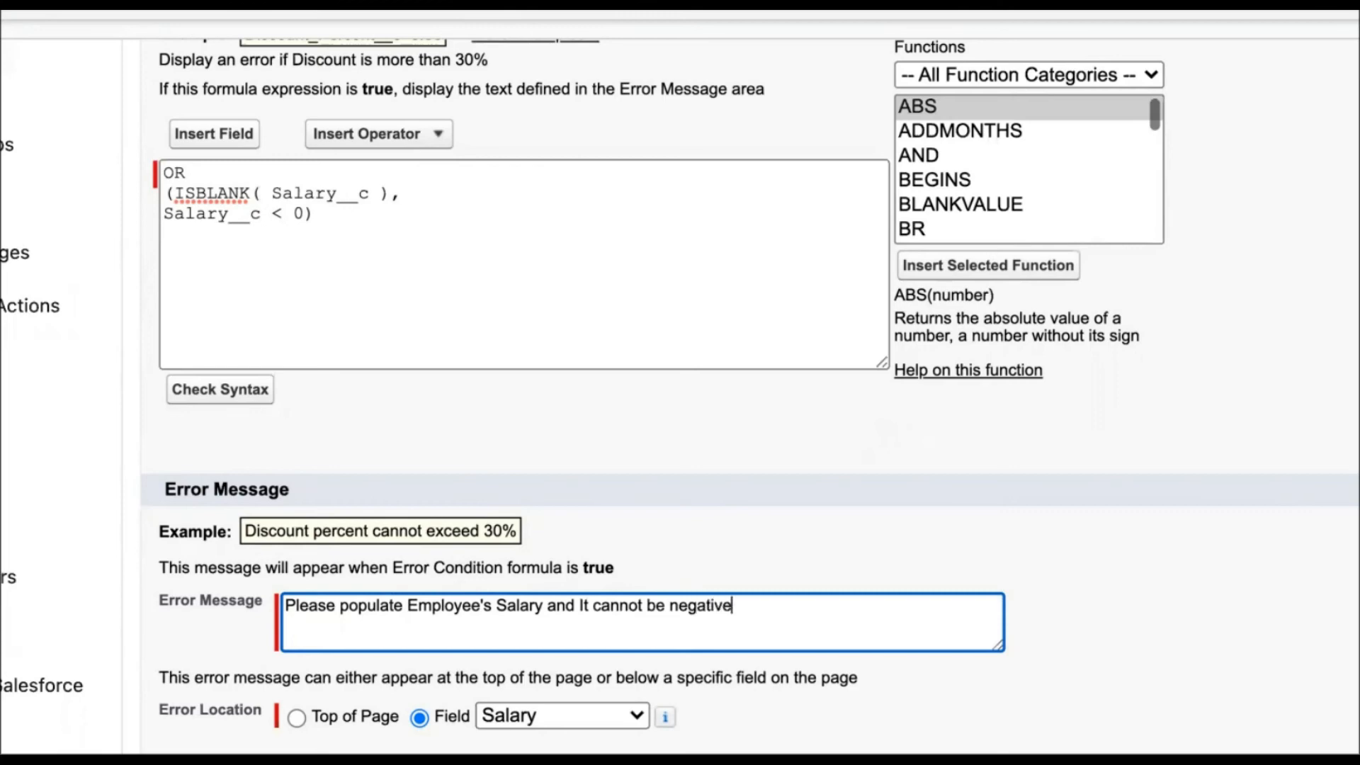
pyautogui.click(690, 562)
pyautogui.scroll(-2, 691, 562)
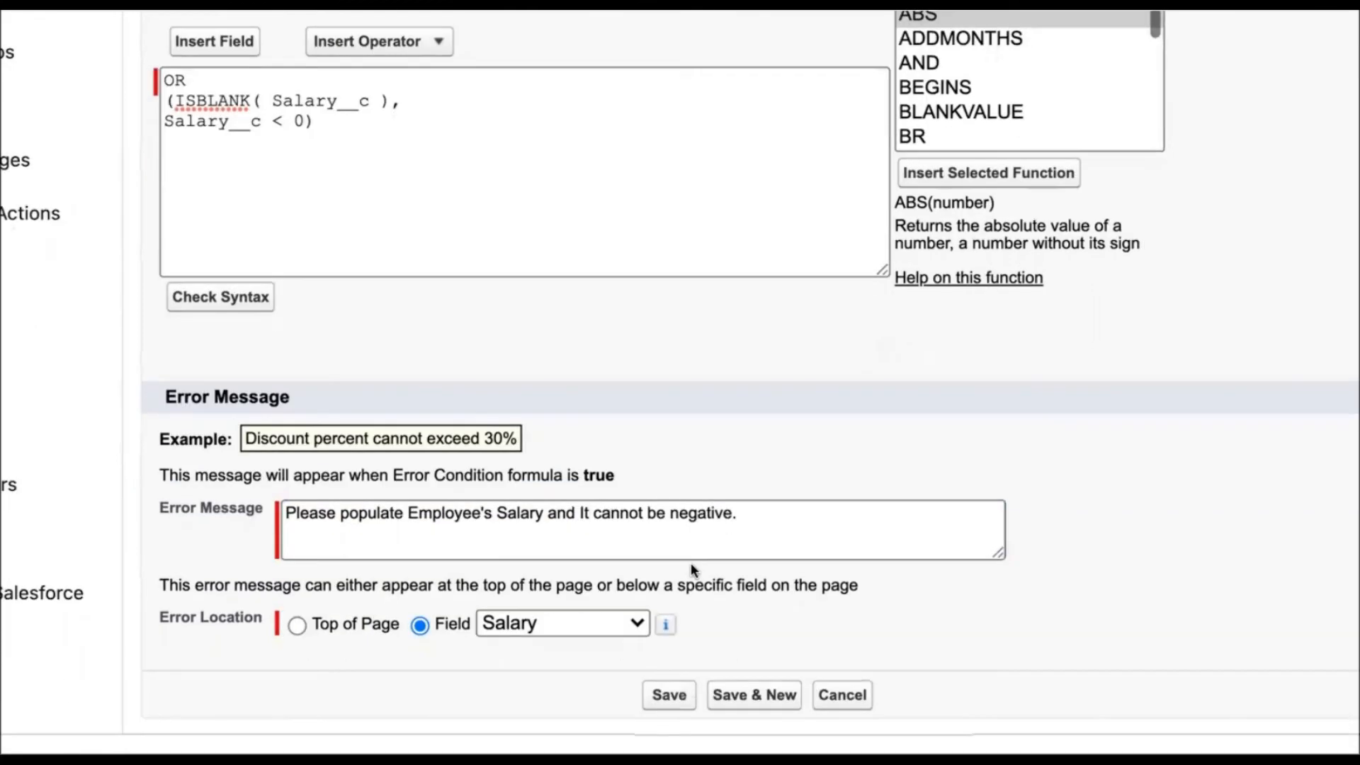
pyautogui.click(669, 698)
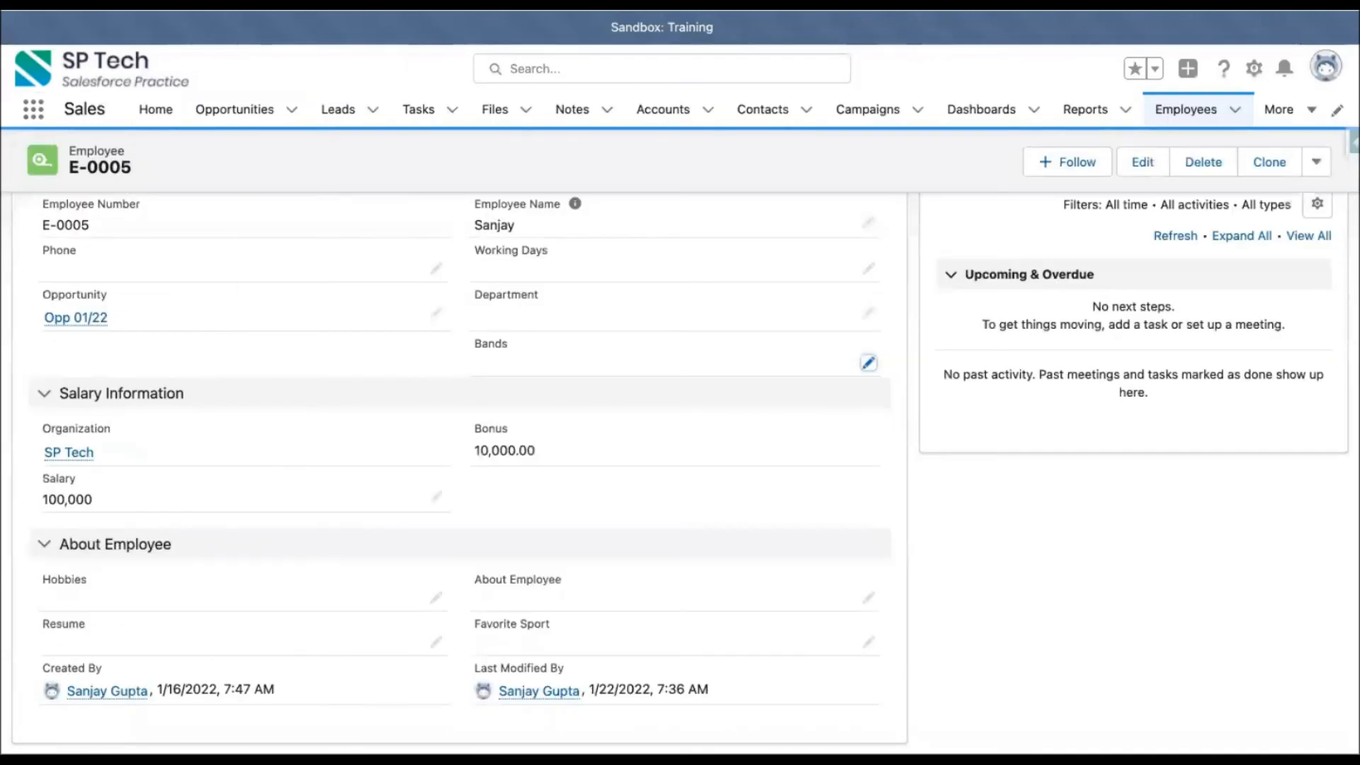
# Reload E-0005 and try saving it with a blank Salary, then with -345.
pyautogui.click(92, 4)
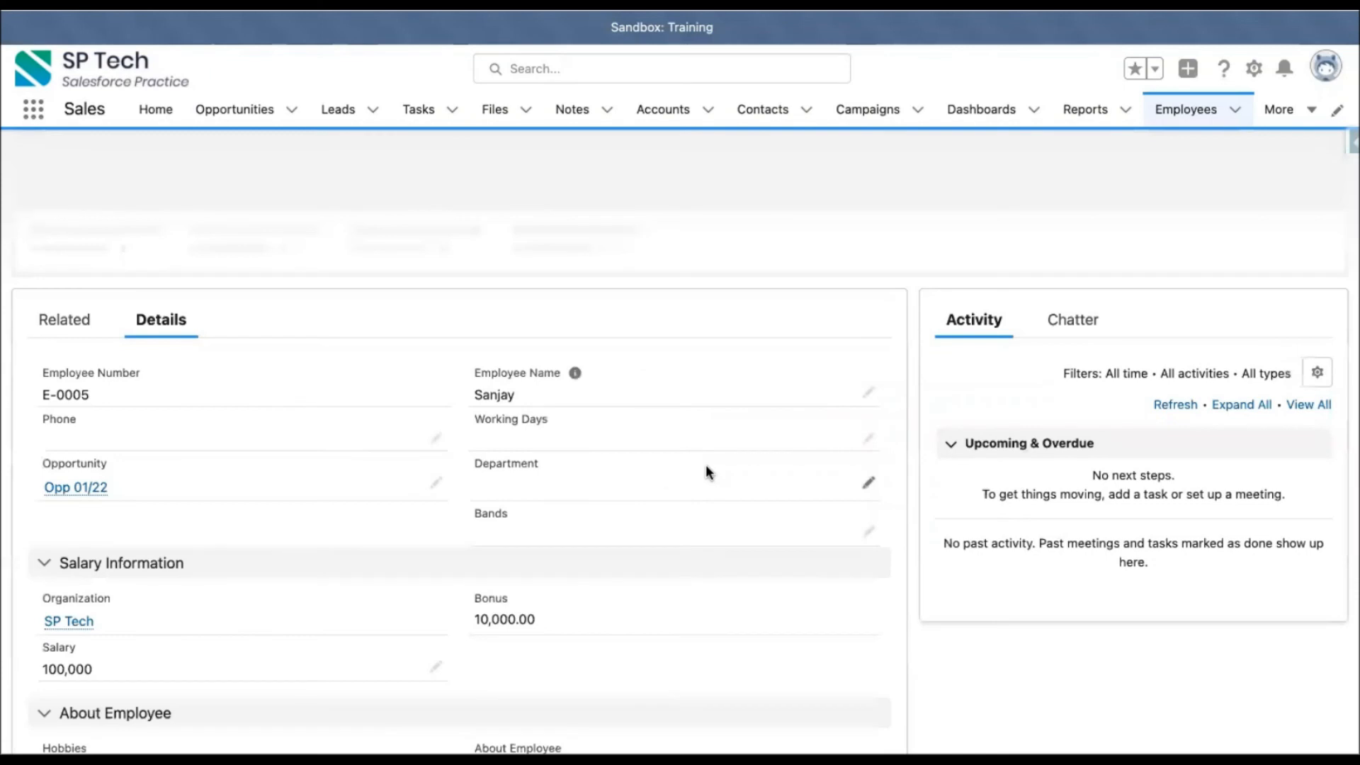
pyautogui.click(868, 482)
pyautogui.scroll(-4, 330, 556)
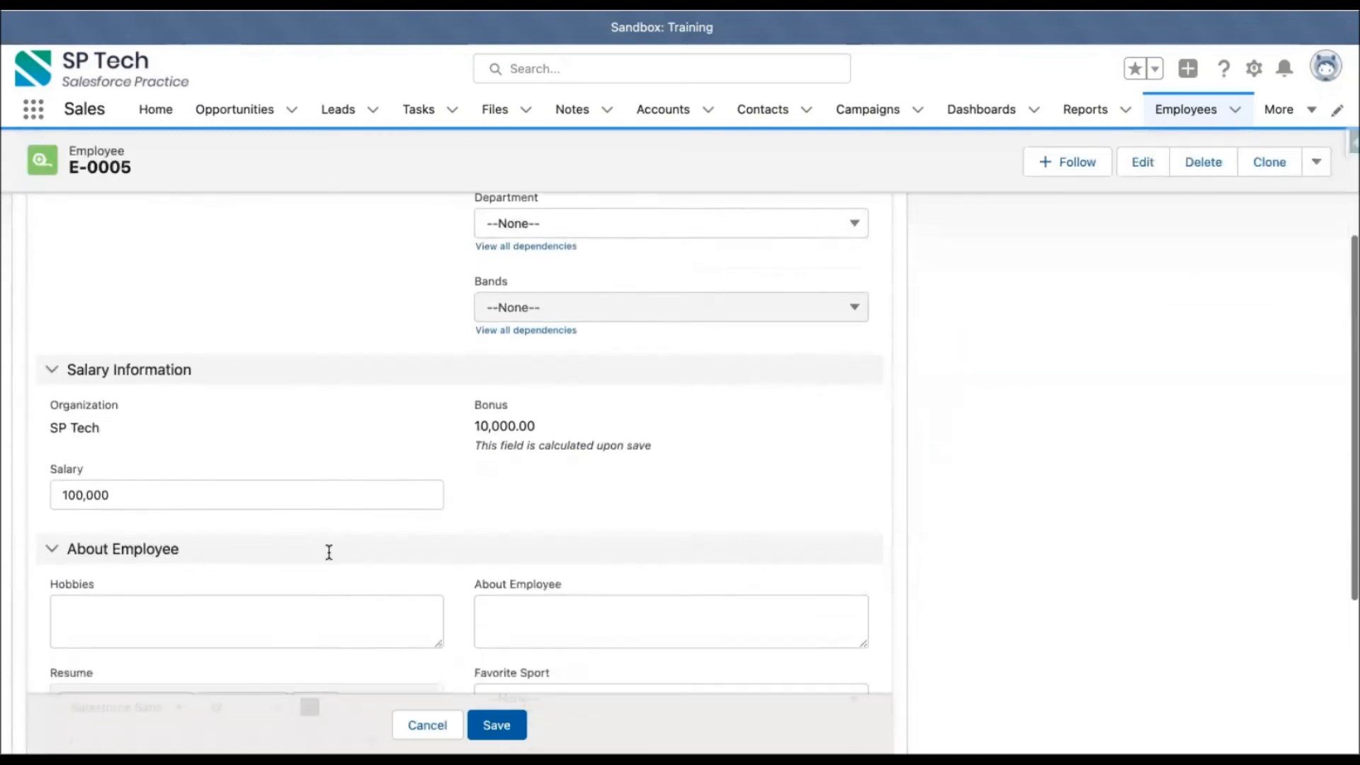
pyautogui.scroll(-2, 332, 560)
pyautogui.click(167, 423)
pyautogui.doubleClick(167, 423)
pyautogui.press('BackSpace')
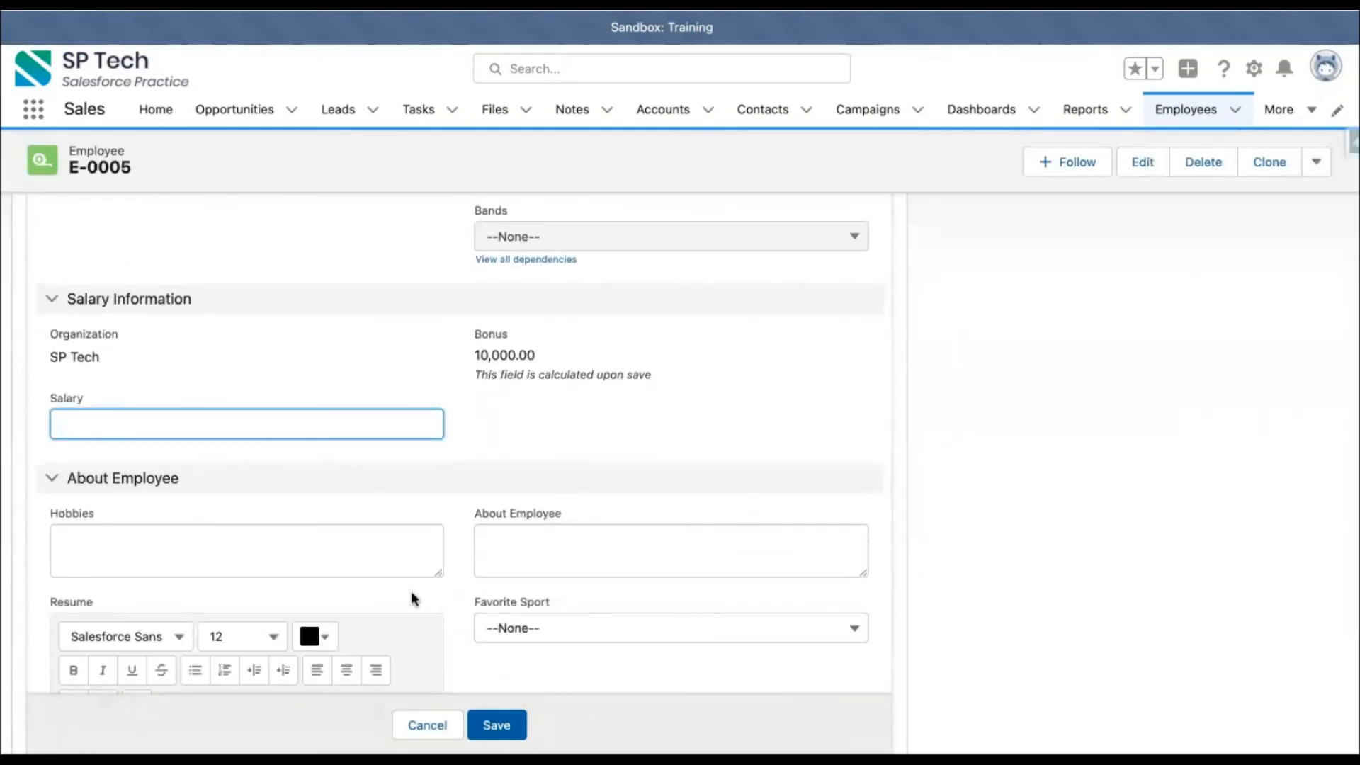
pyautogui.click(496, 724)
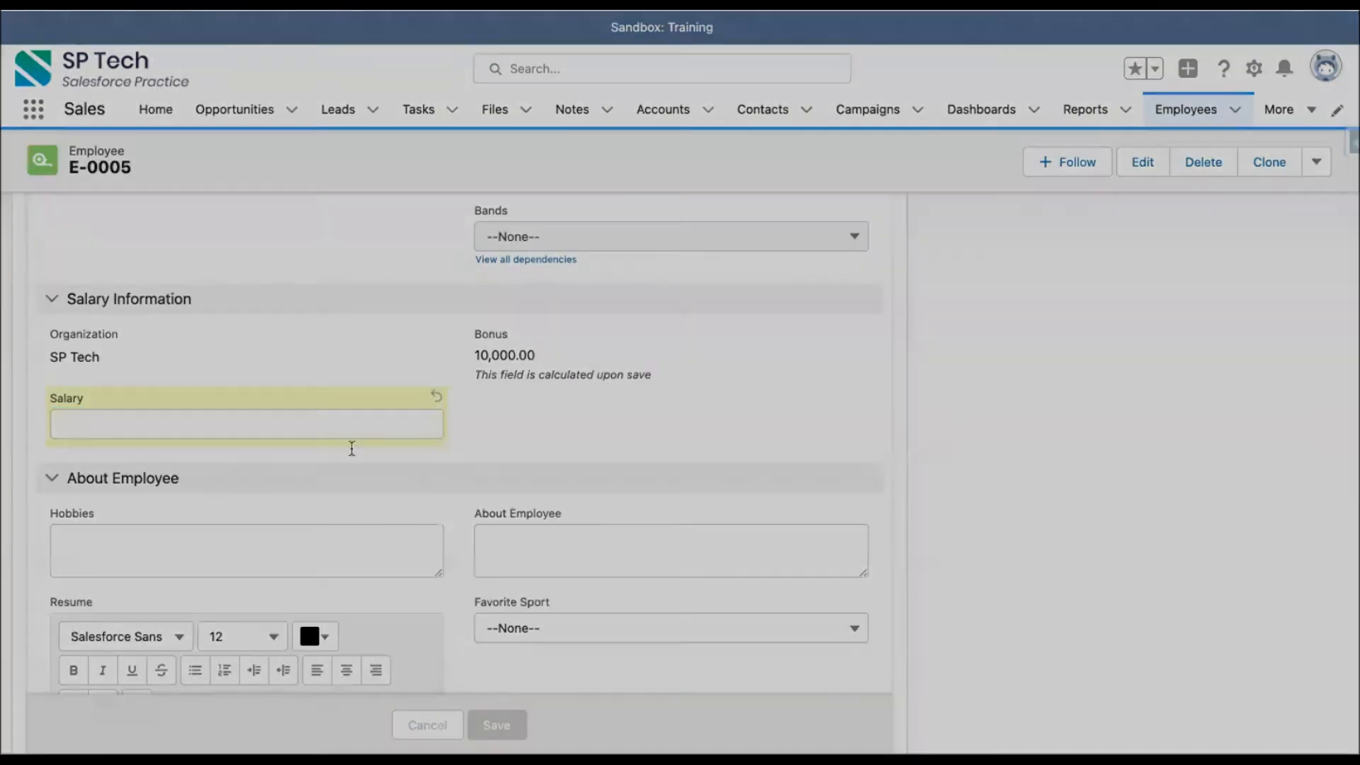
pyautogui.click(208, 415)
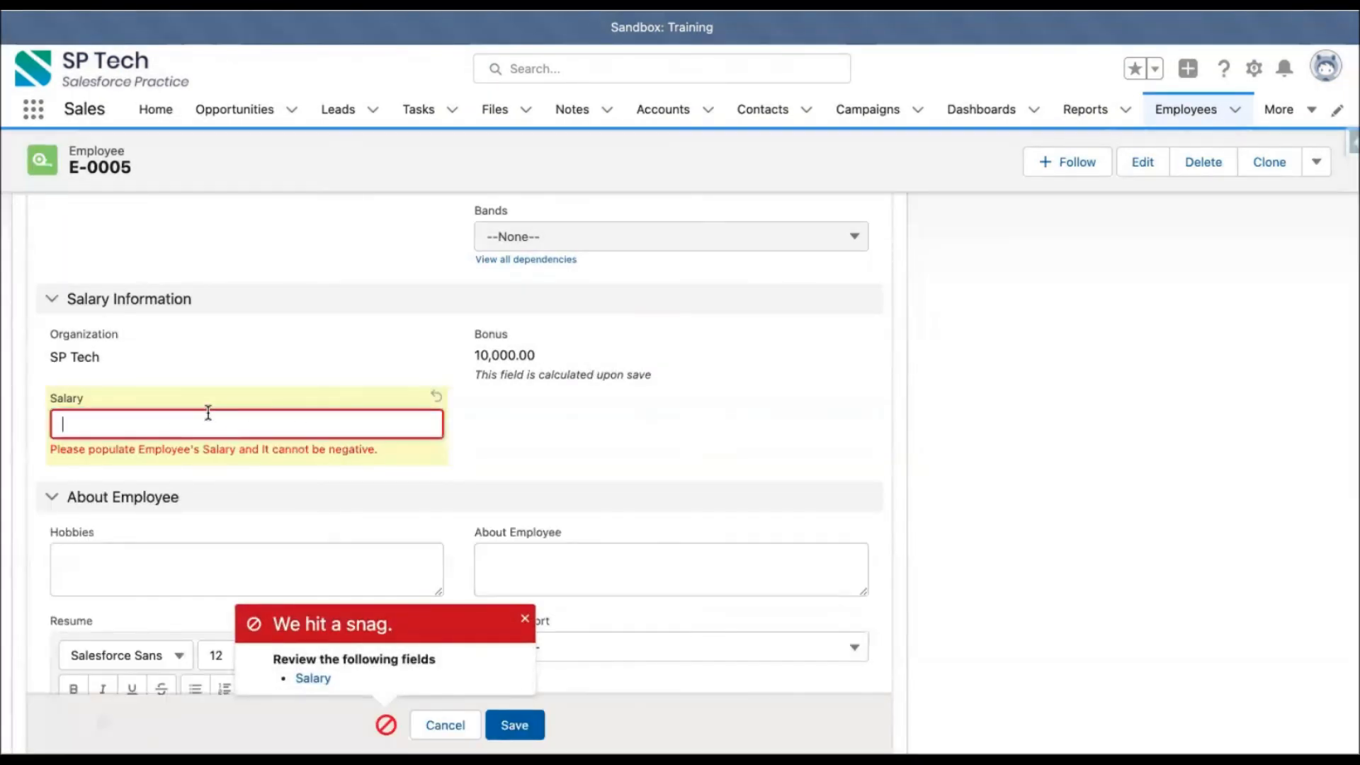
pyautogui.write('-345')
pyautogui.click(514, 724)
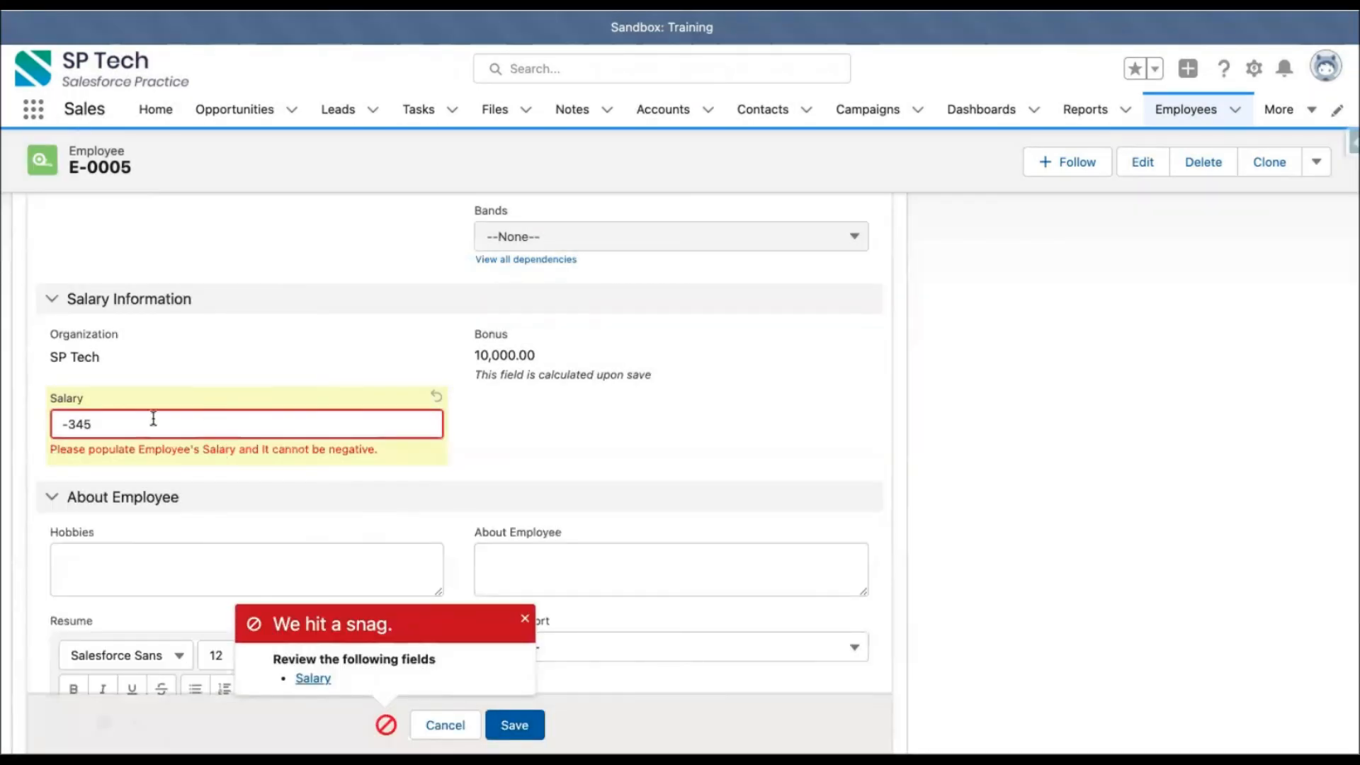
# Set E-0005's Salary to 10000 and save the record.
pyautogui.click(125, 425)
pyautogui.press('BackSpace')
pyautogui.press('BackSpace')
pyautogui.press('BackSpace')
pyautogui.press('BackSpace')
pyautogui.write('10000')
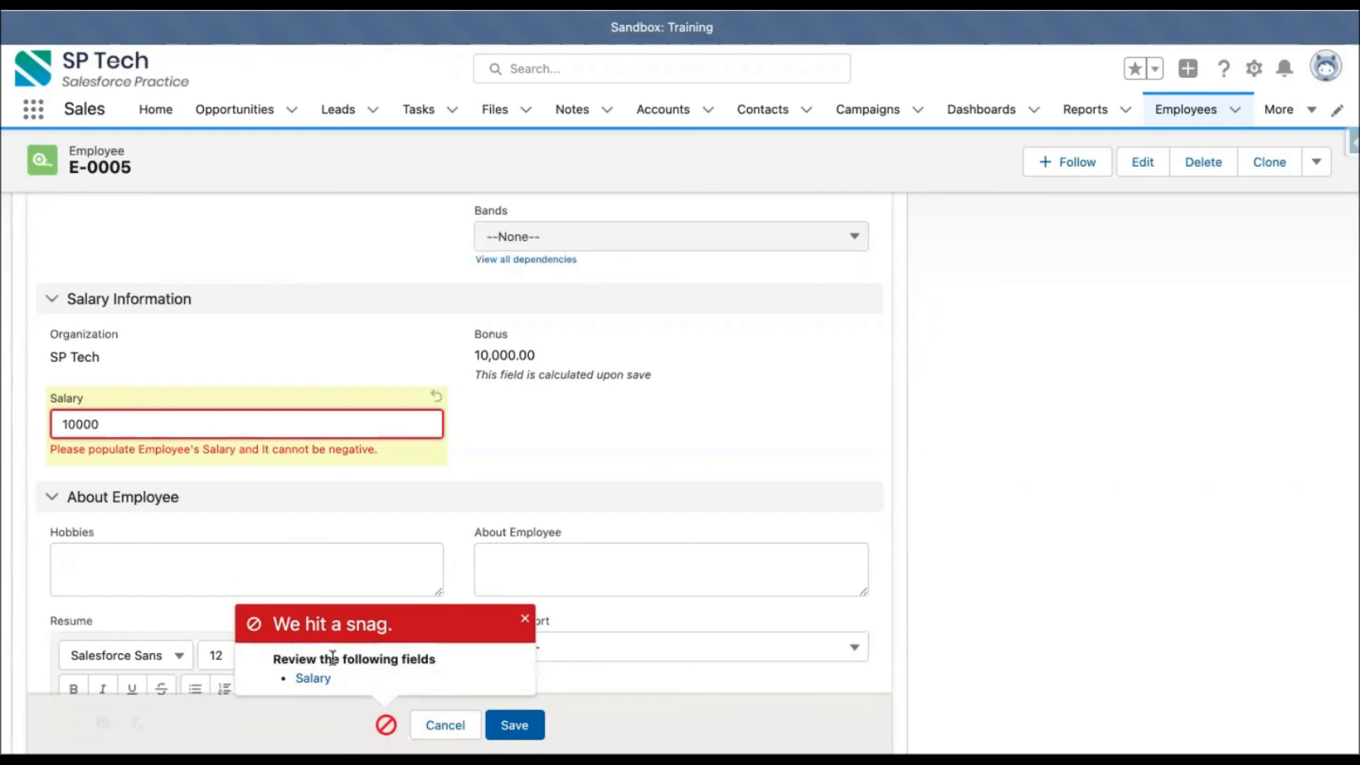
pyautogui.click(522, 726)
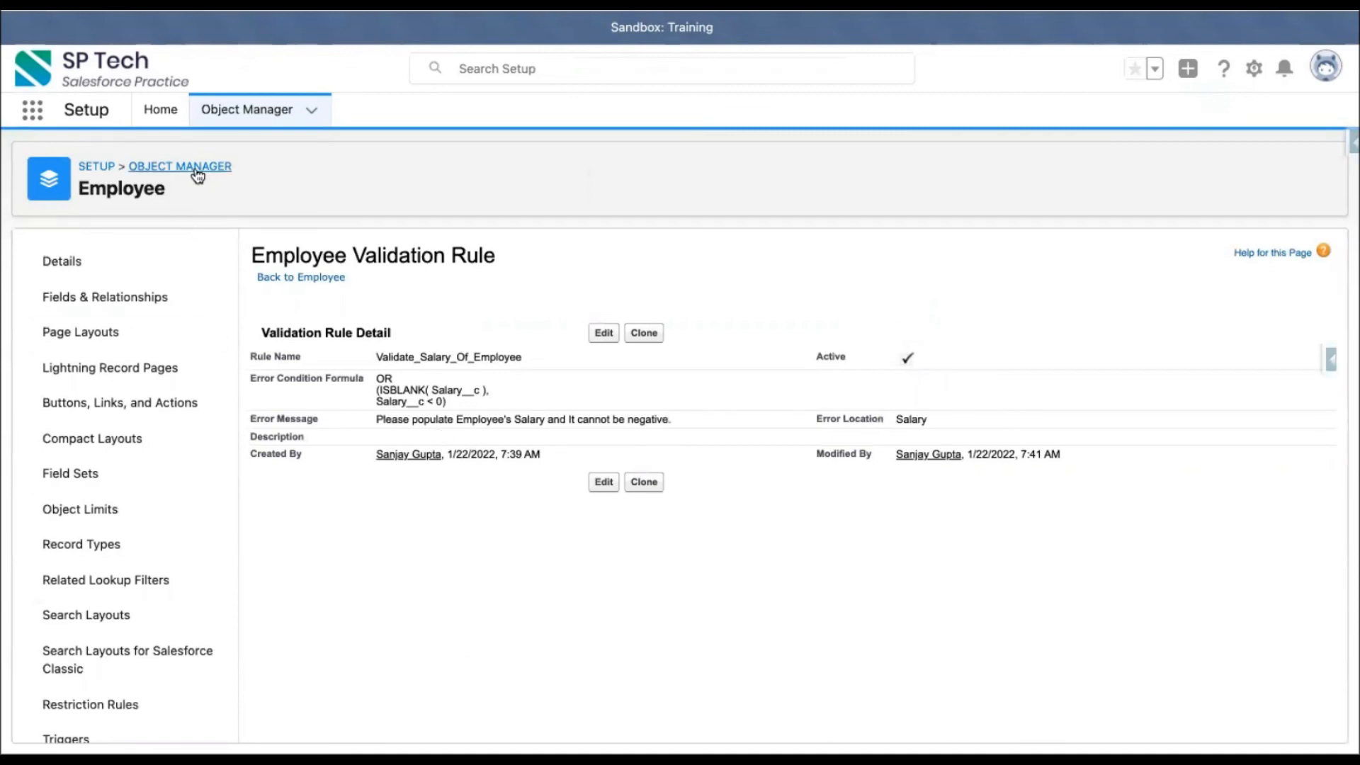
pyautogui.scroll(-1, 109, 558)
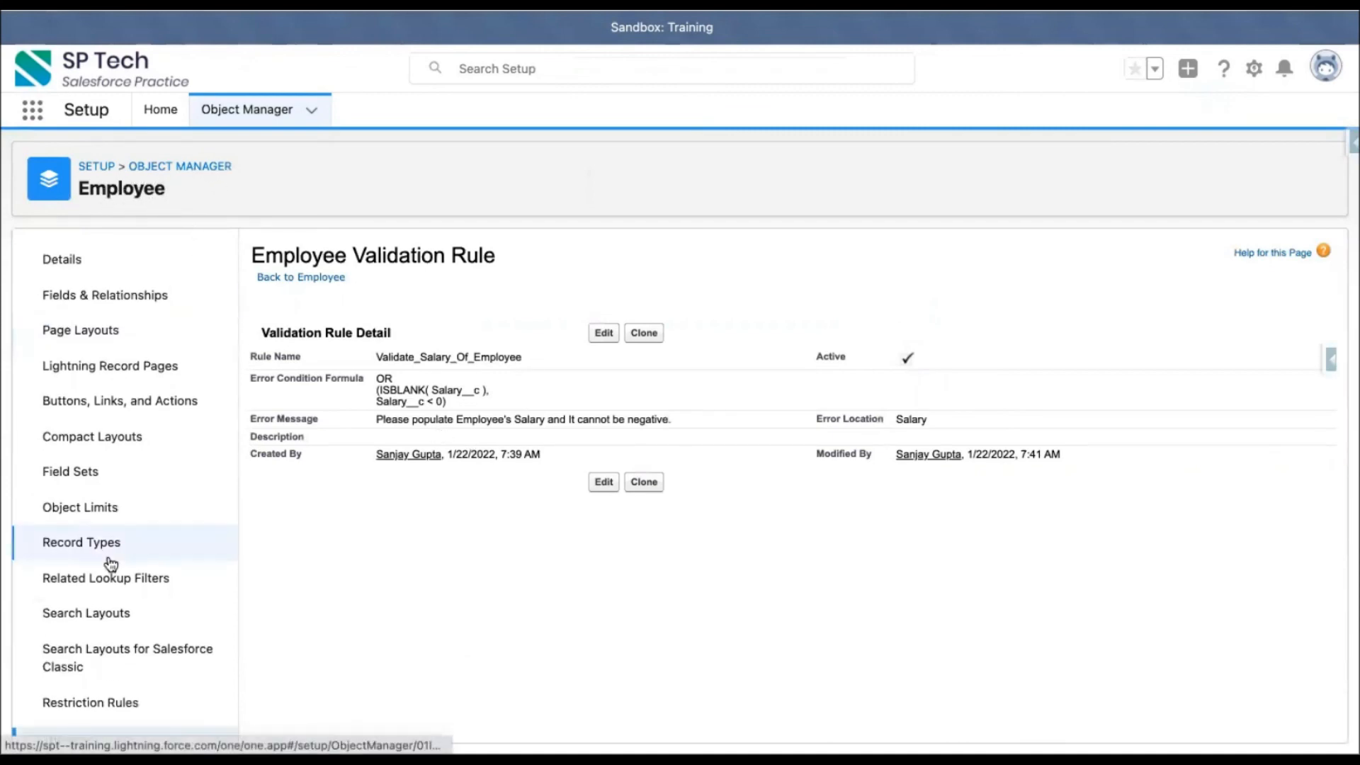
pyautogui.scroll(-2, 111, 564)
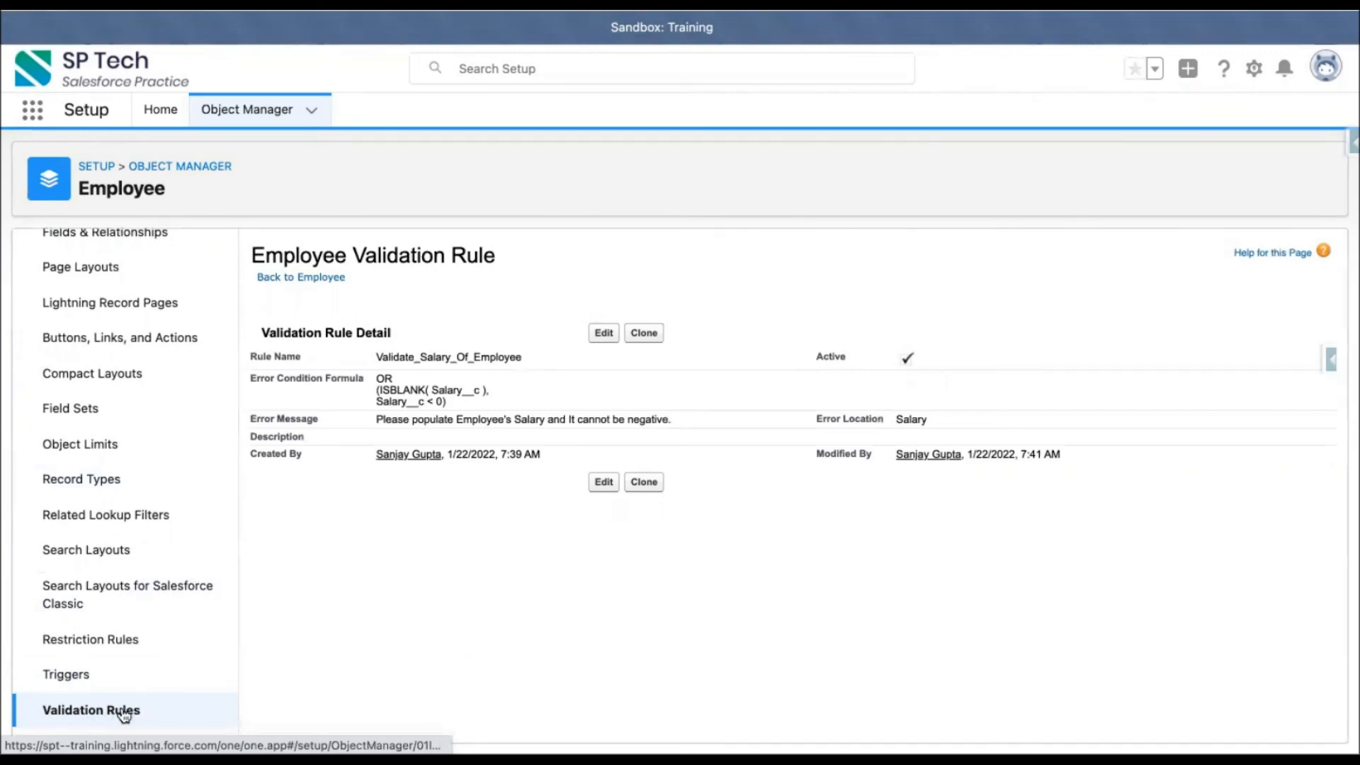